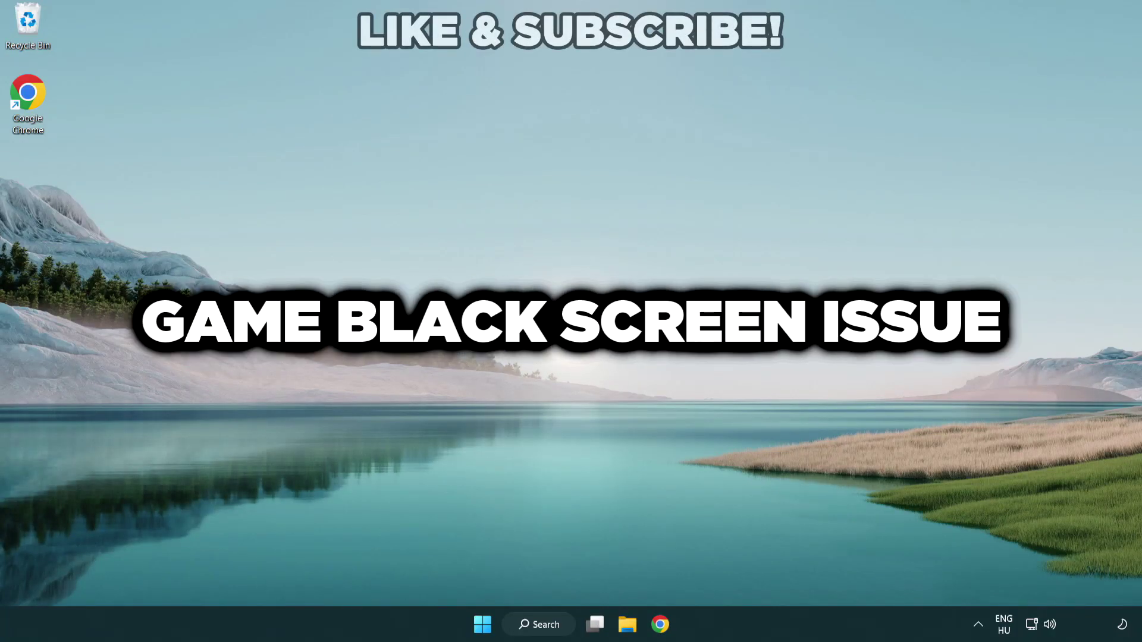
Search Windows for 'device manager' and open Device Manager from the results.
{"action": "left_click", "coordinate": [539, 624]}
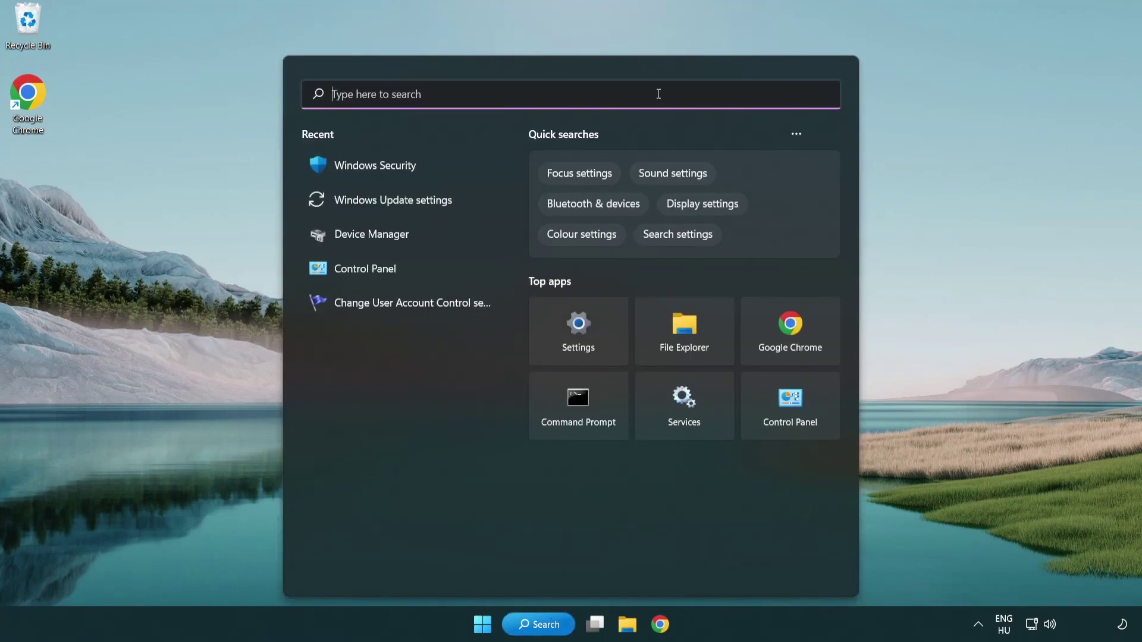
{"action": "type", "text": "device m"}
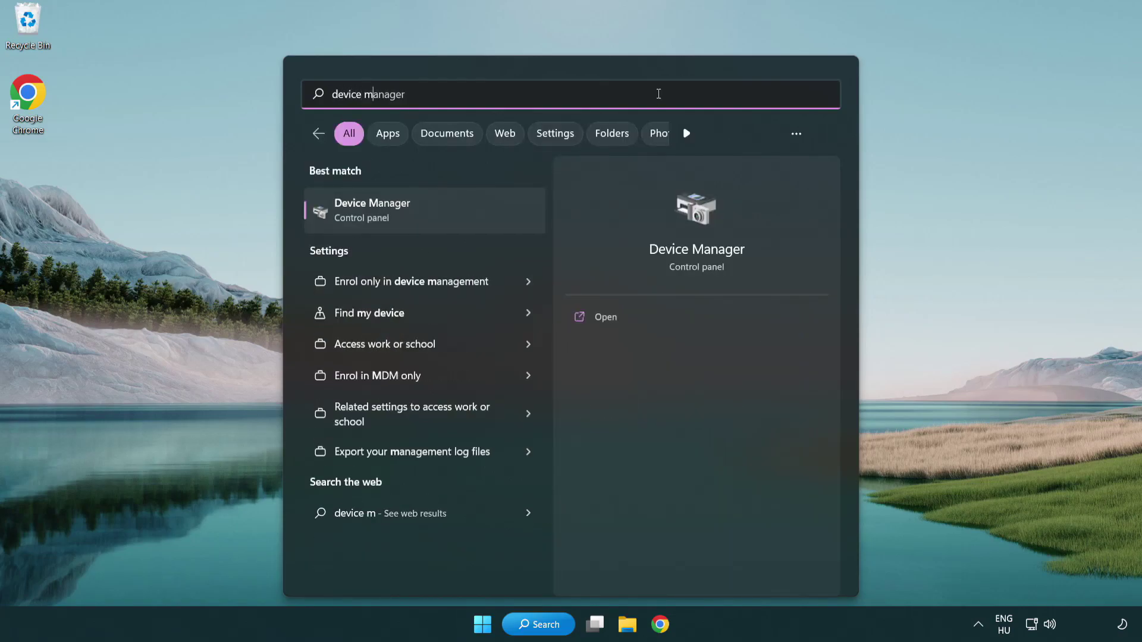
{"action": "type", "text": "anager"}
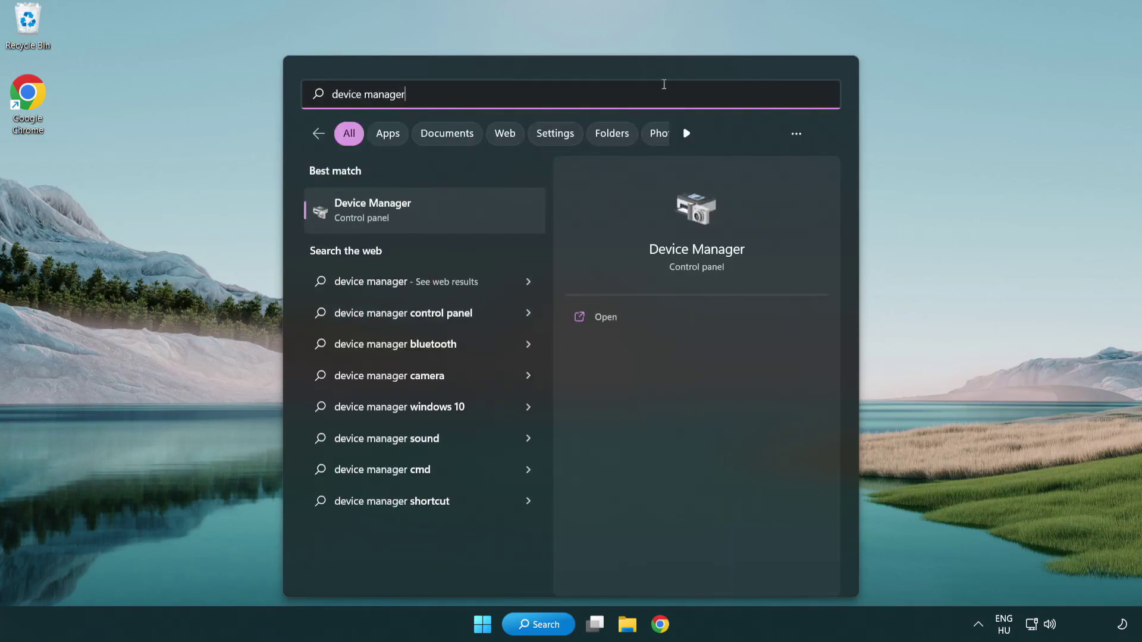
{"action": "left_click", "coordinate": [457, 219]}
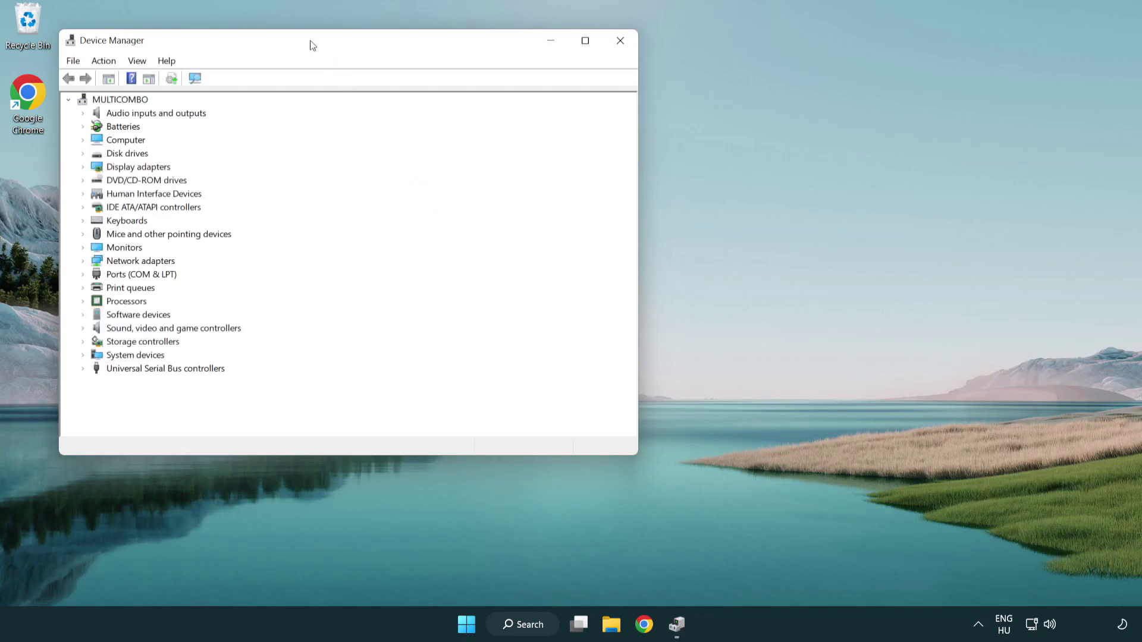
Expand Display adapters and start a driver update for the VMware SVGA 3D adapter.
{"action": "left_click_drag", "start_coordinate": [312, 44], "coordinate": [501, 113]}
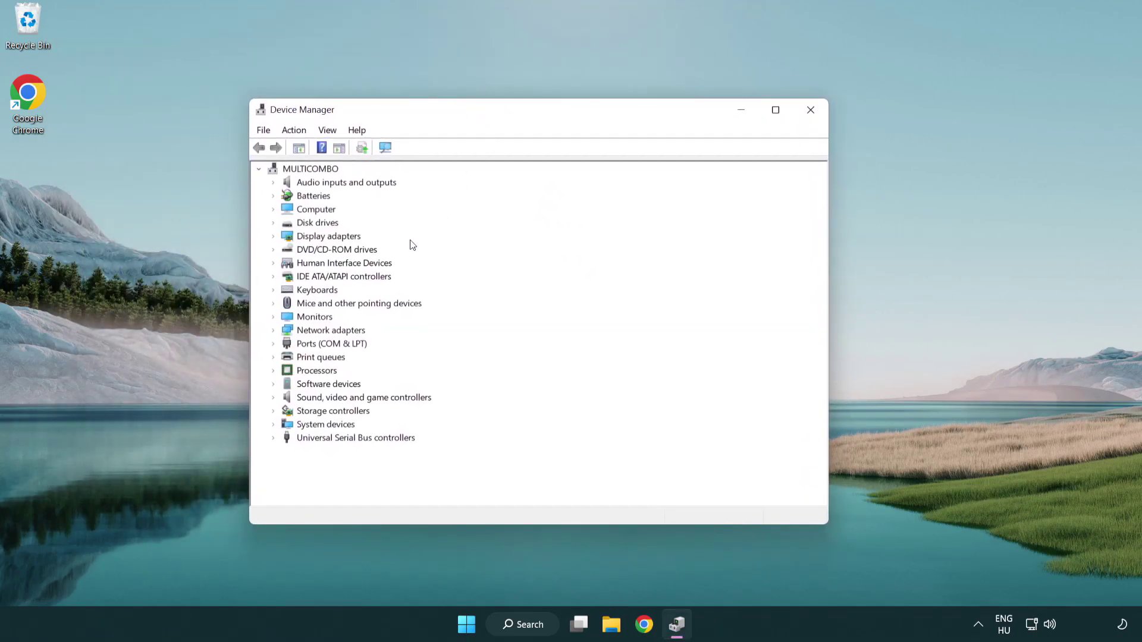
{"action": "left_click", "coordinate": [313, 238]}
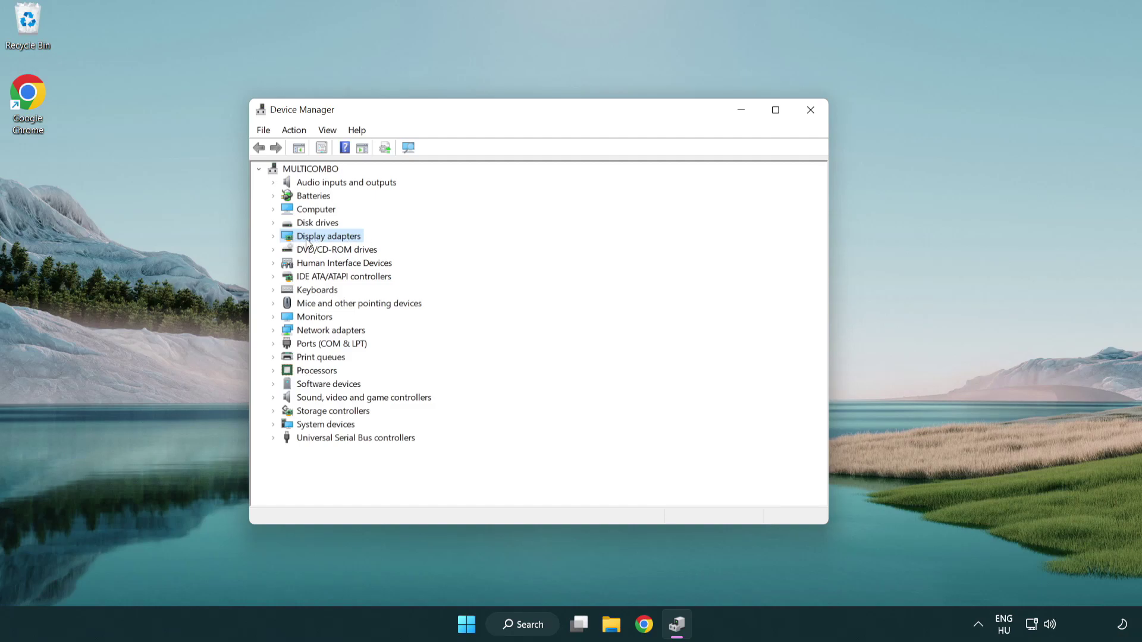
{"action": "left_click", "coordinate": [274, 237]}
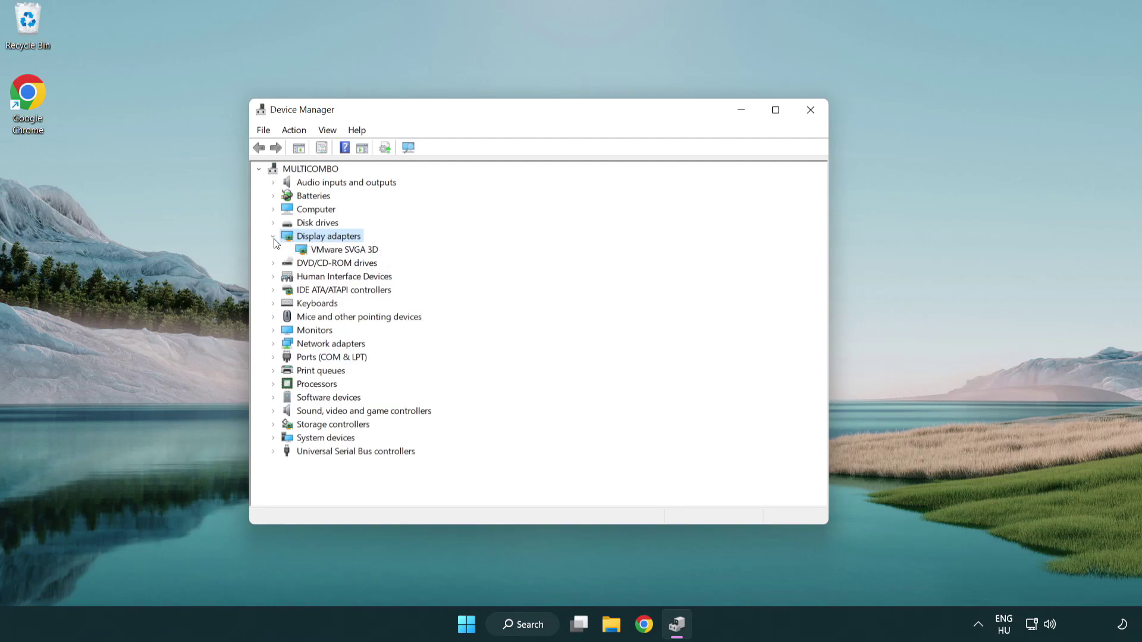
{"action": "left_click", "coordinate": [322, 252]}
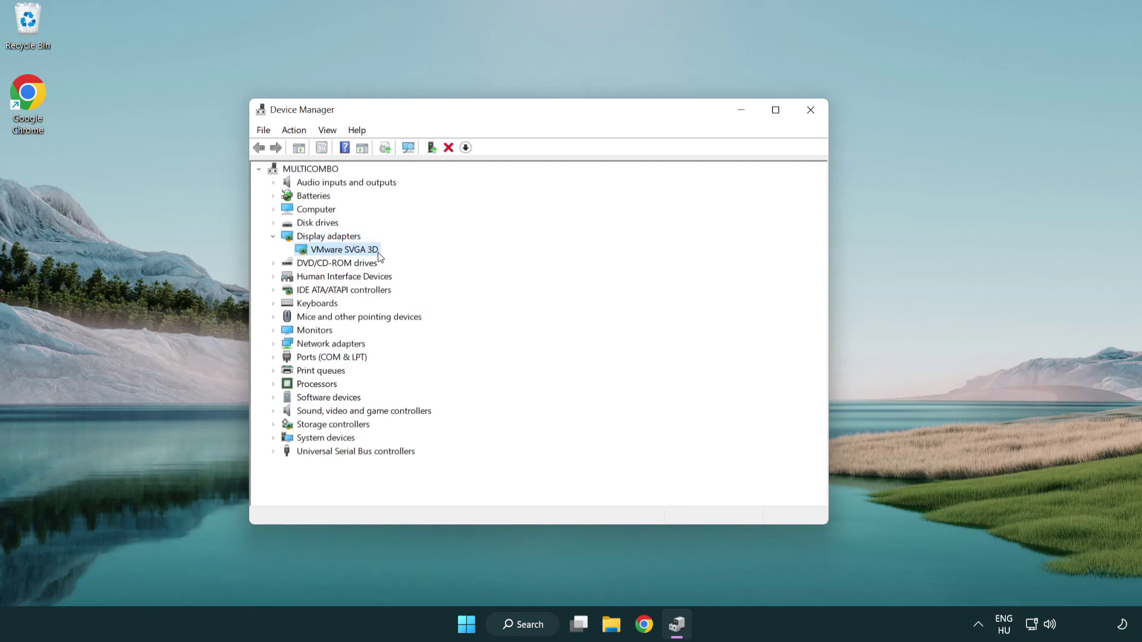
{"action": "right_click", "coordinate": [338, 251]}
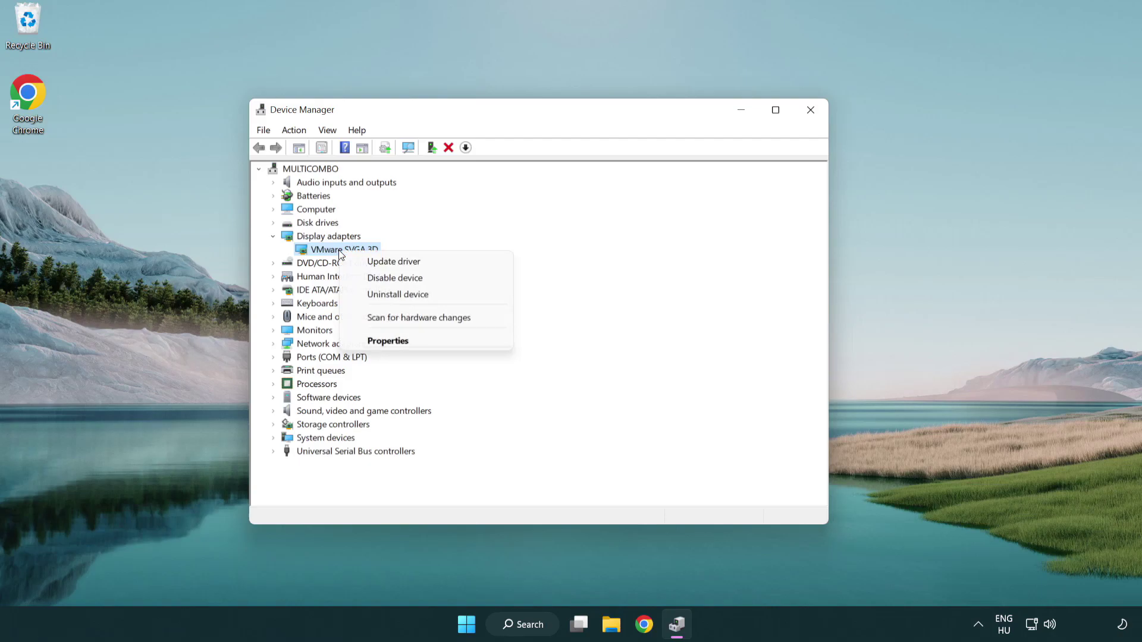
{"action": "left_click", "coordinate": [450, 263]}
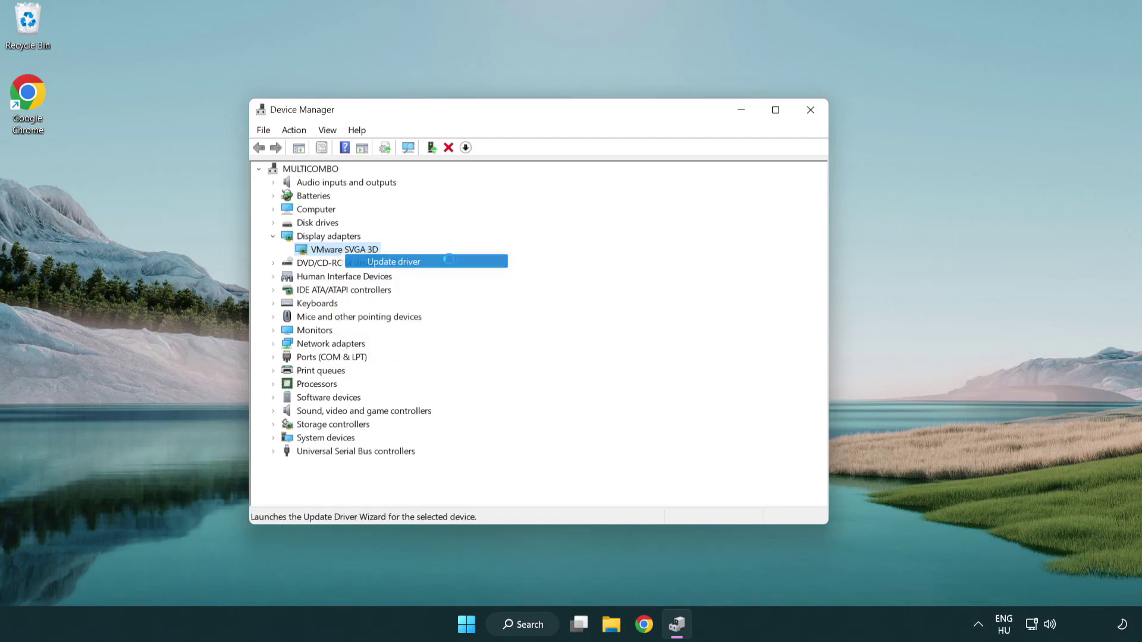
Search automatically for a VMware SVGA 3D driver, which is already the best, and close the wizard.
{"action": "left_click_drag", "start_coordinate": [472, 177], "coordinate": [494, 170]}
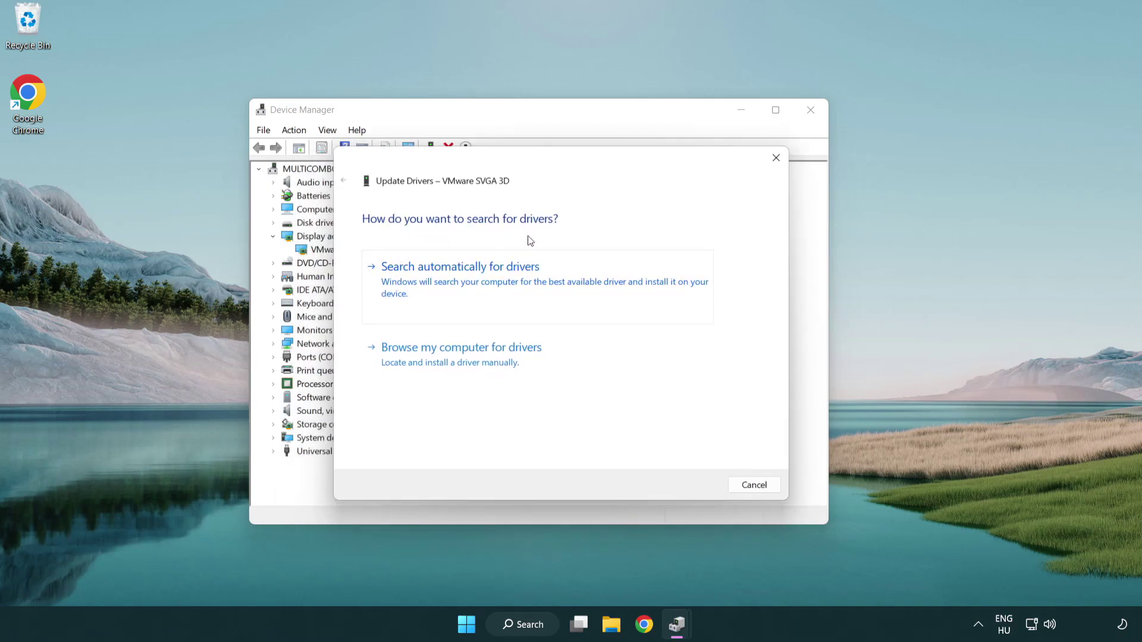
{"action": "left_click", "coordinate": [502, 277]}
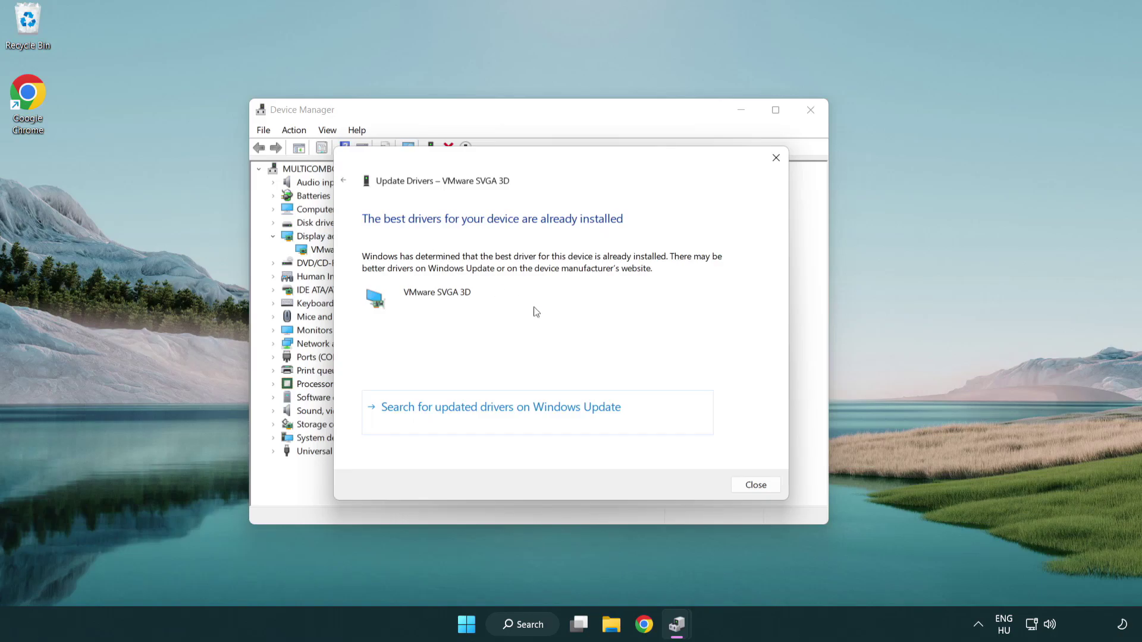
{"action": "left_click", "coordinate": [756, 485]}
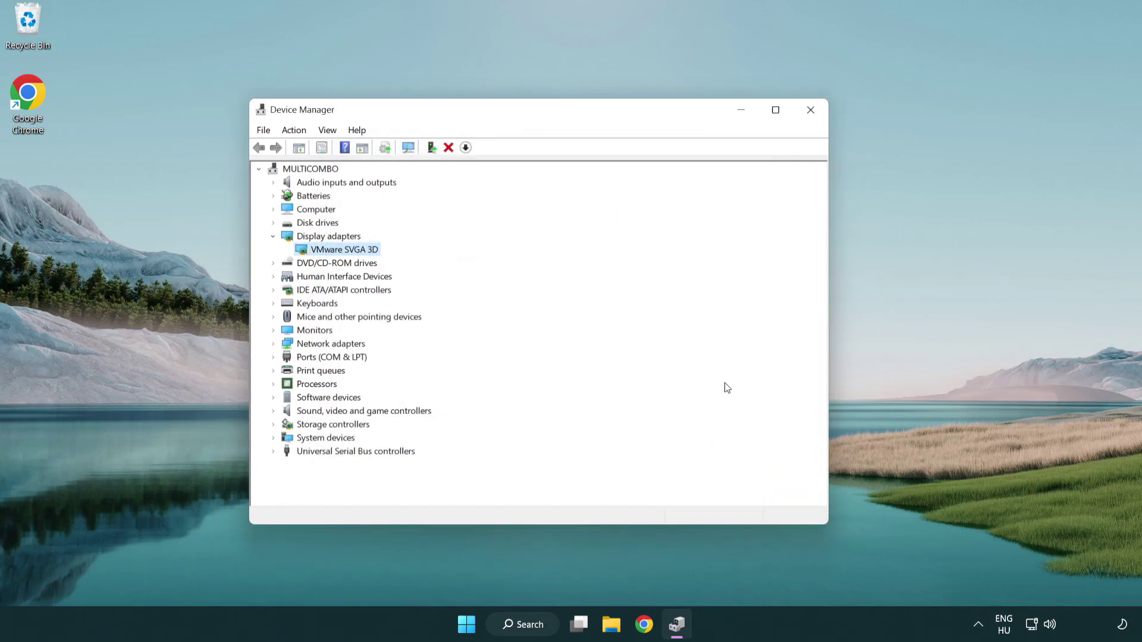
Close Device Manager and search Windows for 'update'.
{"action": "left_click", "coordinate": [813, 114]}
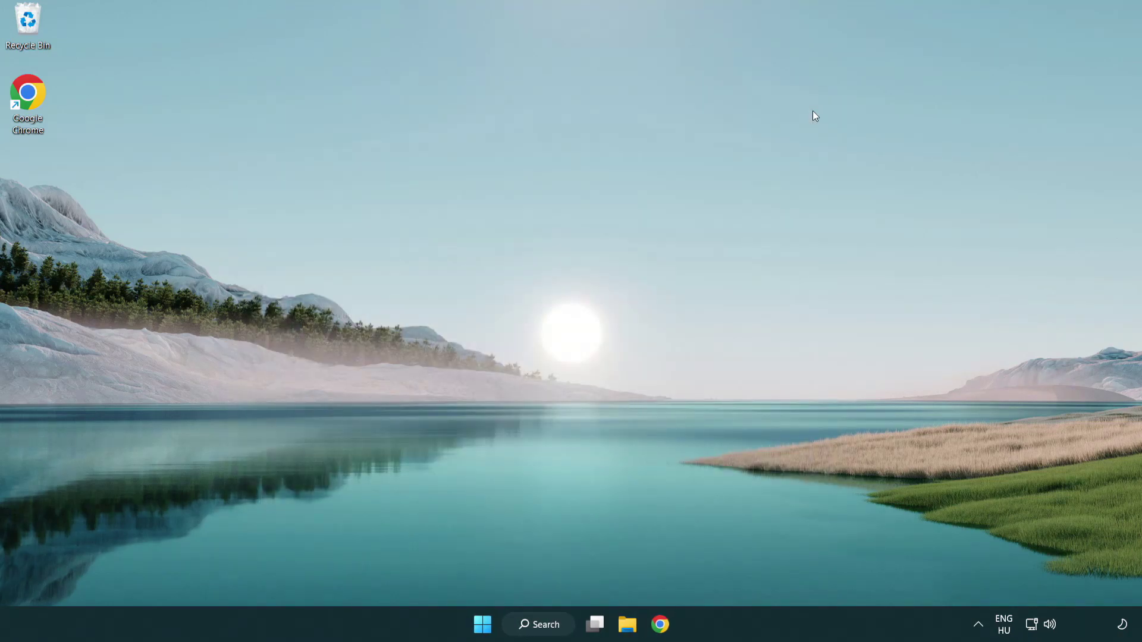
{"action": "left_click", "coordinate": [547, 623]}
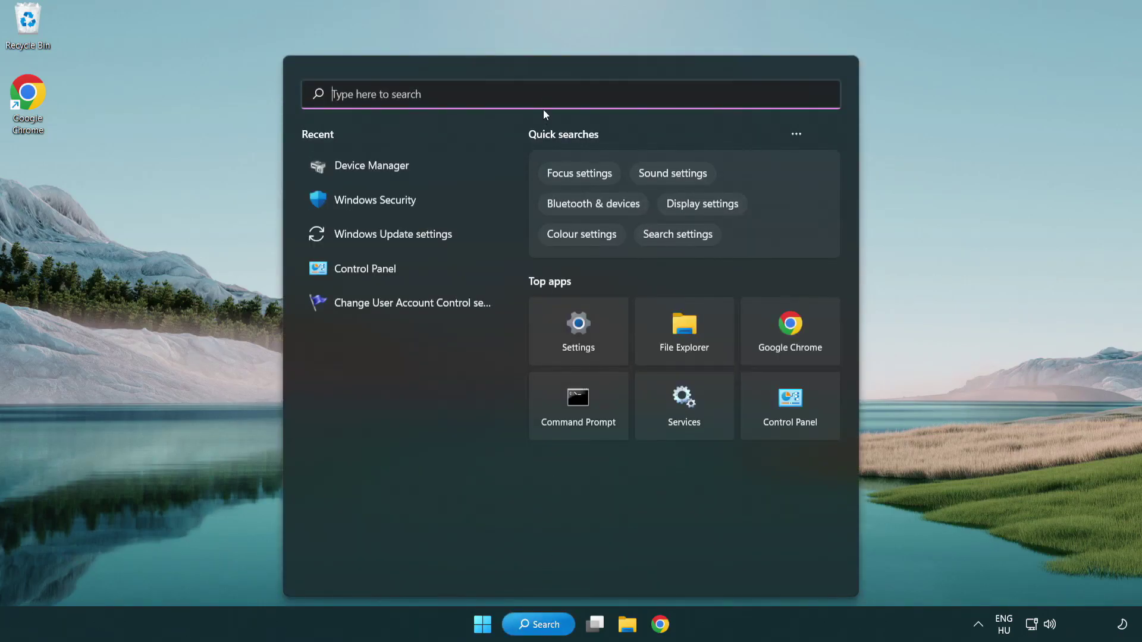
{"action": "type", "text": "update"}
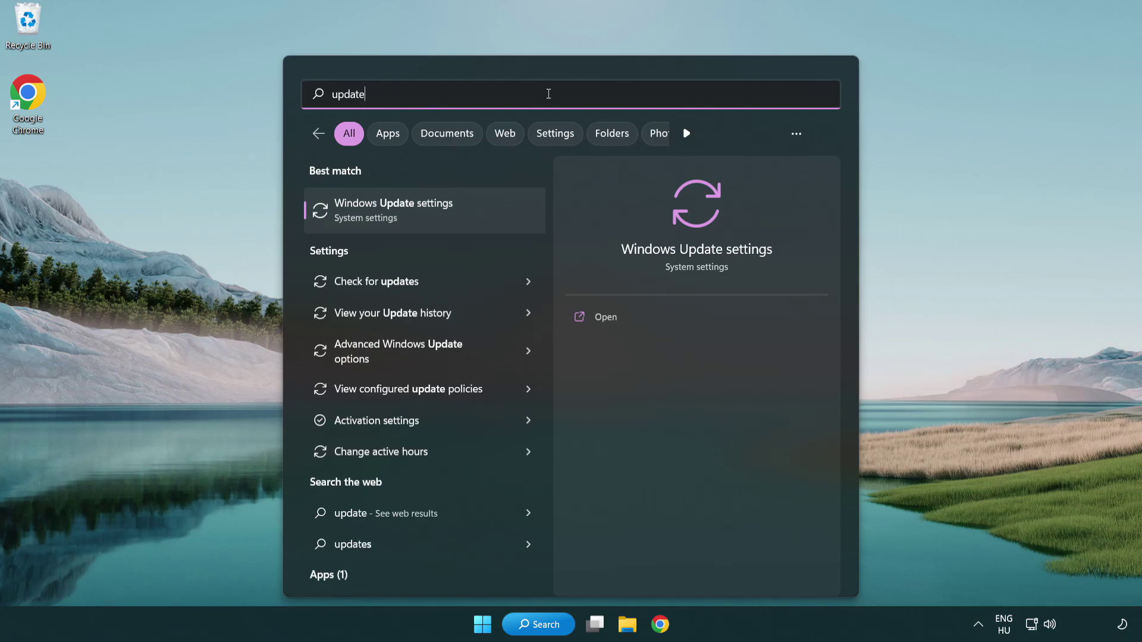
Run a Windows Update check, which reports the PC up to date, then close Settings.
{"action": "left_click", "coordinate": [446, 219]}
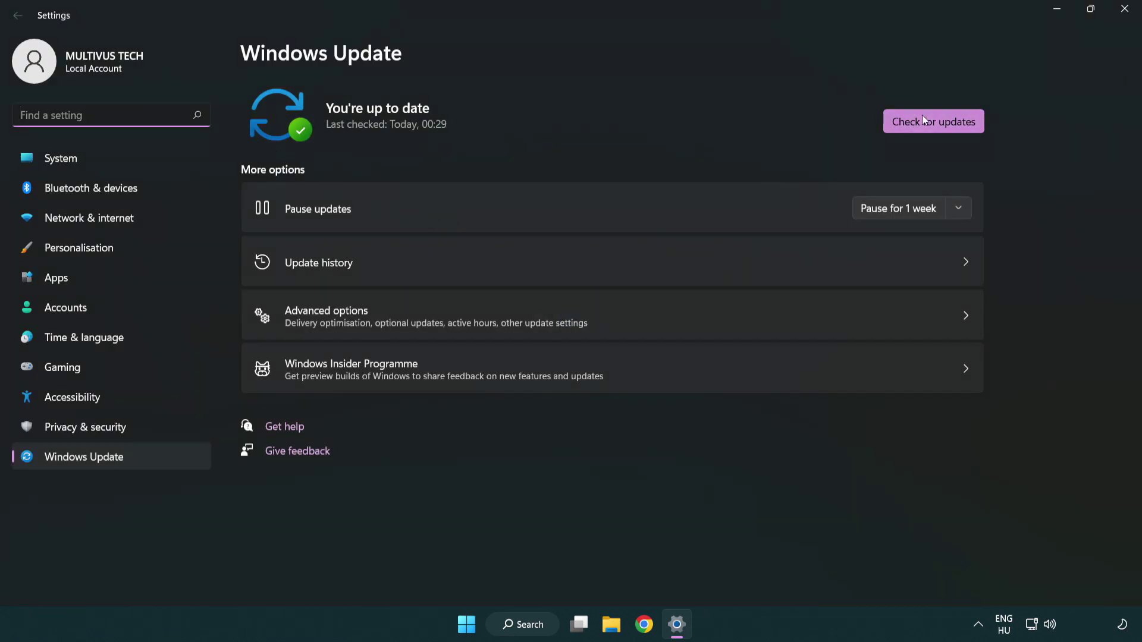
{"action": "left_click", "coordinate": [954, 131]}
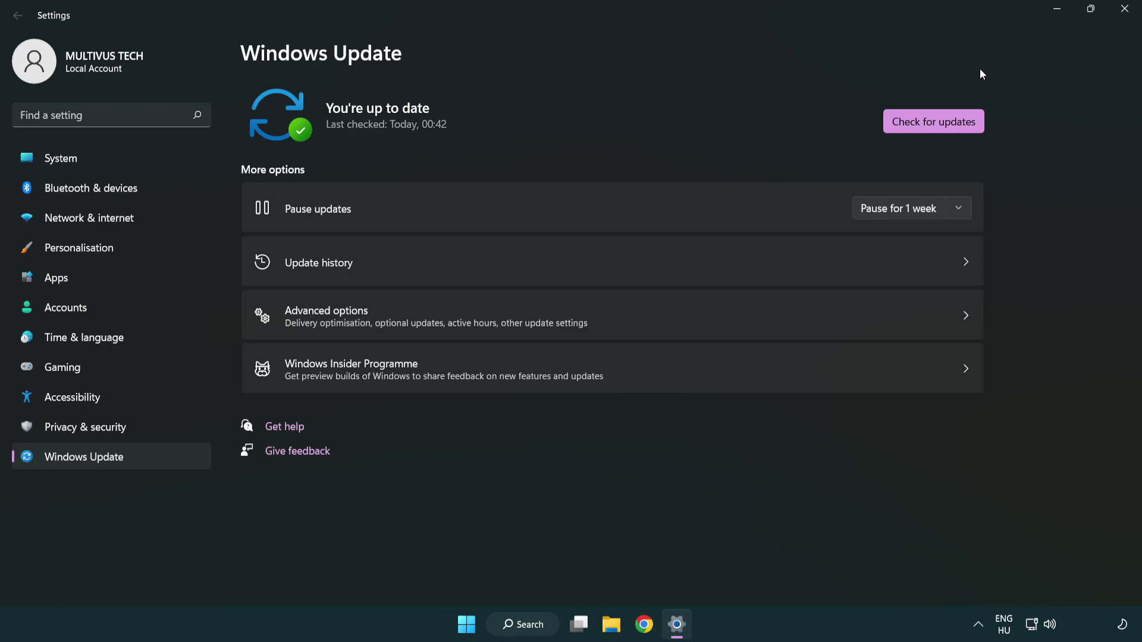
{"action": "left_click", "coordinate": [1120, 17]}
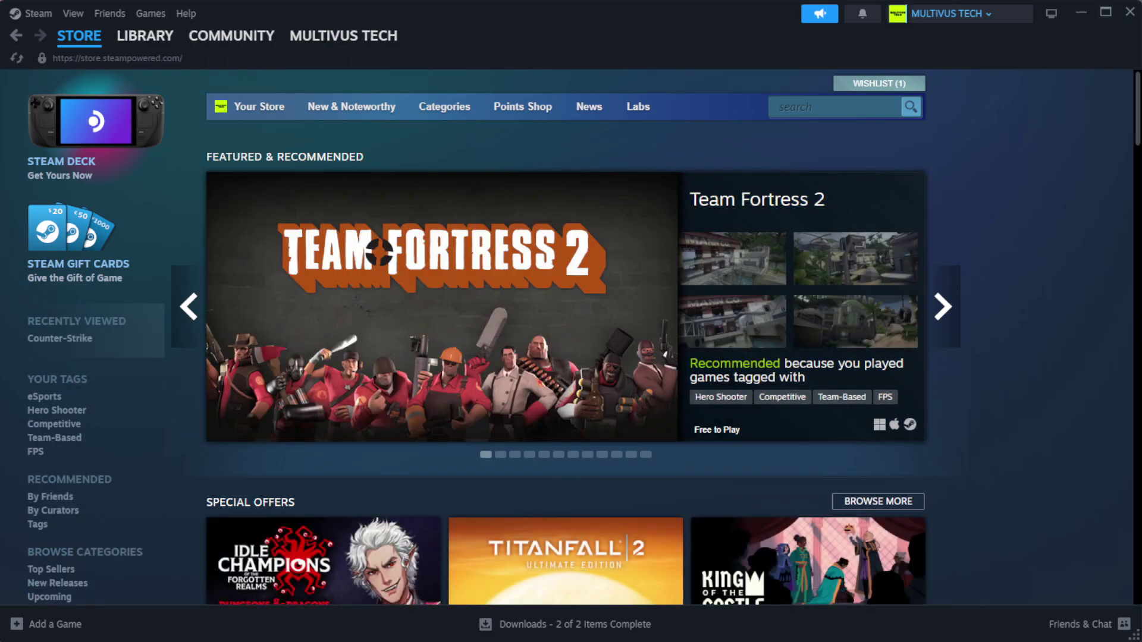
Go to the Steam Library home and bring up YOUR NOT WORKING GAME's actions in Favorites.
{"action": "mouse_move", "coordinate": [141, 46]}
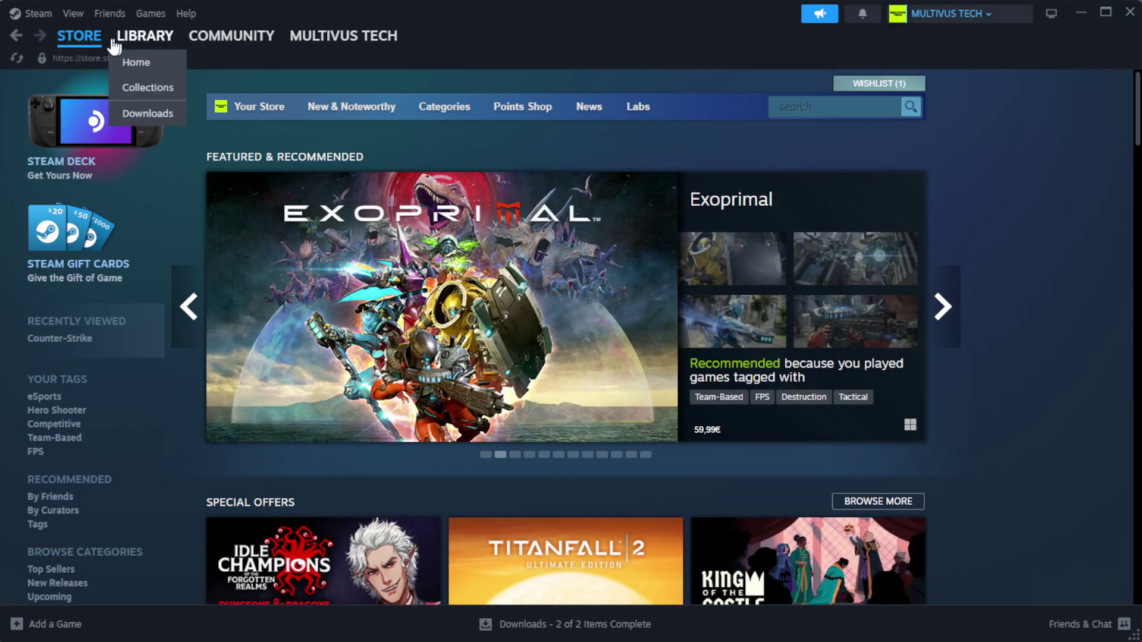
{"action": "left_click", "coordinate": [165, 64]}
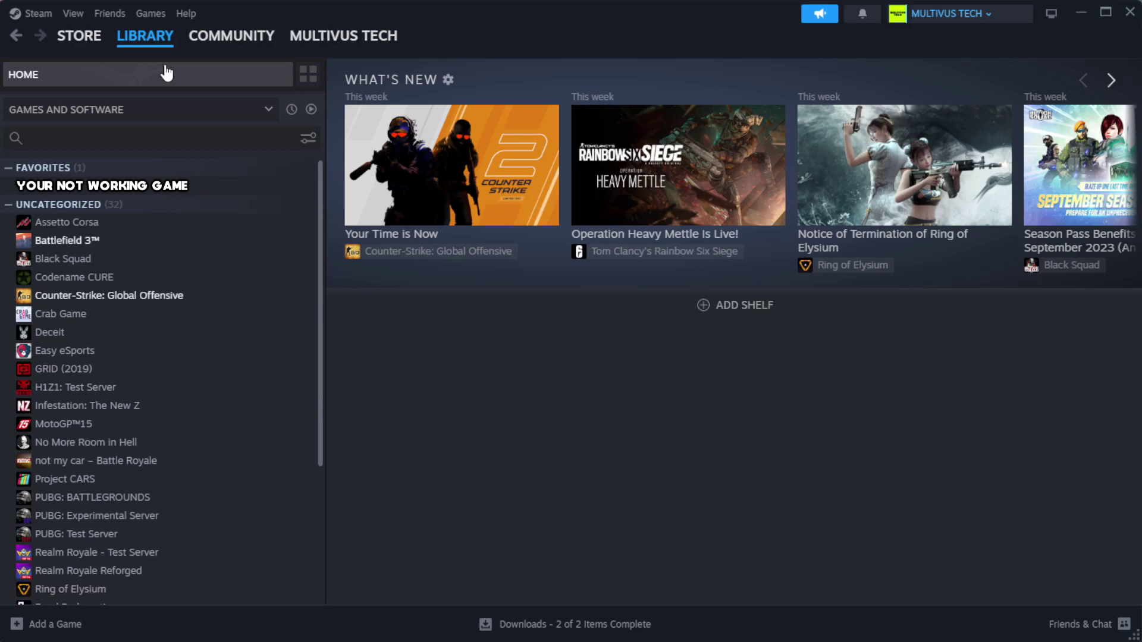
{"action": "right_click", "coordinate": [282, 189]}
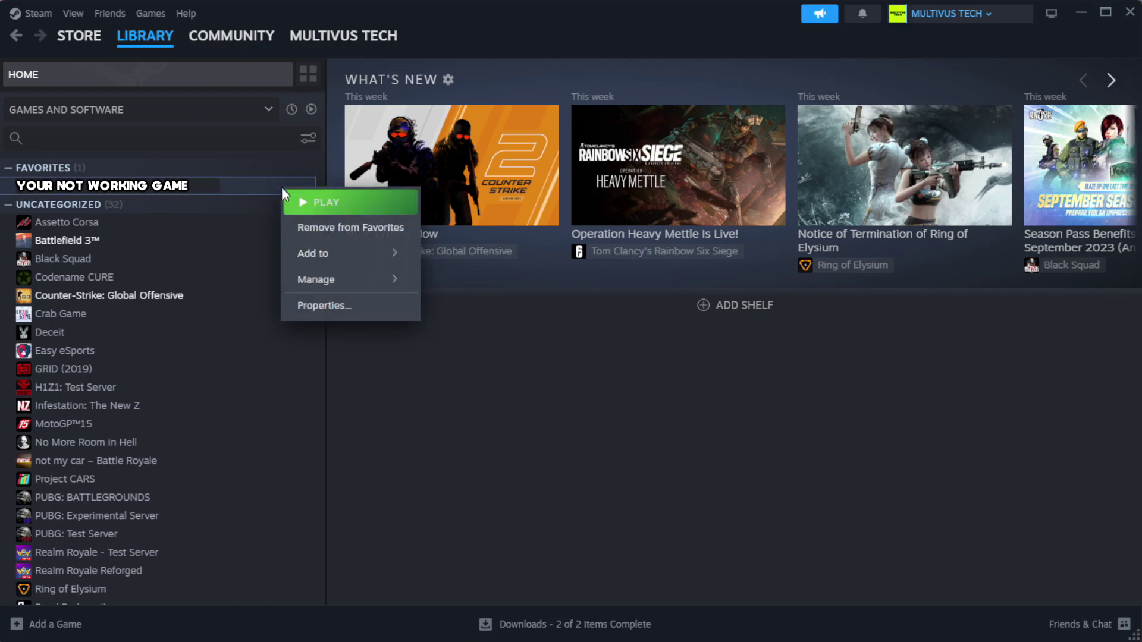
Verify YOUR NOT WORKING GAME's files from its Installed Files properties, validating all 1039 files.
{"action": "left_click", "coordinate": [361, 317]}
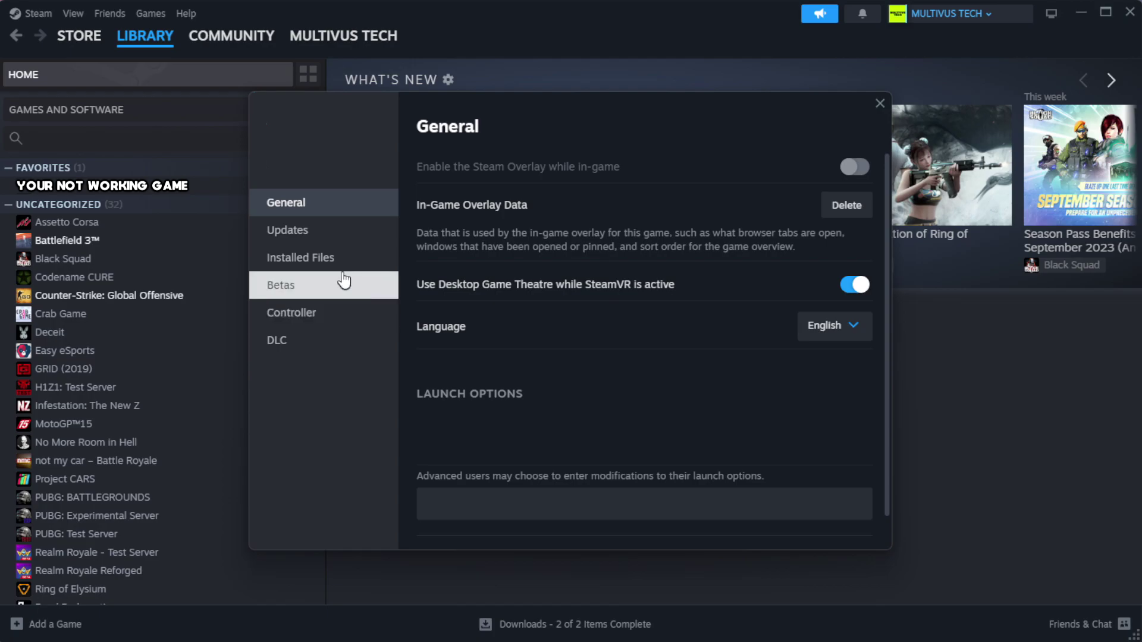
{"action": "left_click", "coordinate": [375, 271]}
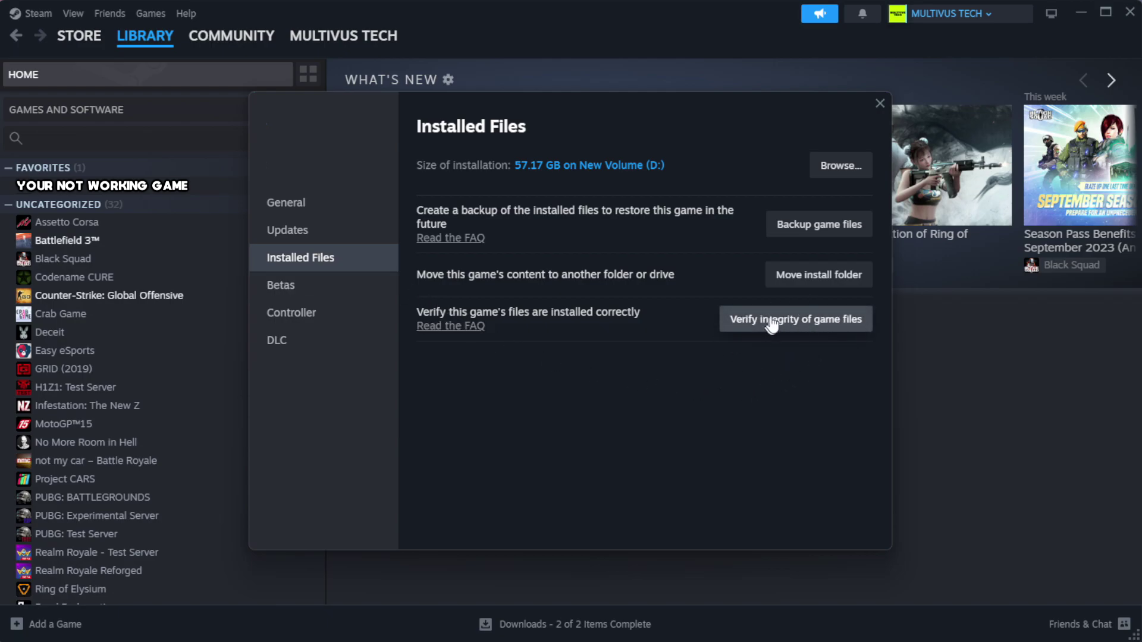
{"action": "left_click", "coordinate": [803, 324]}
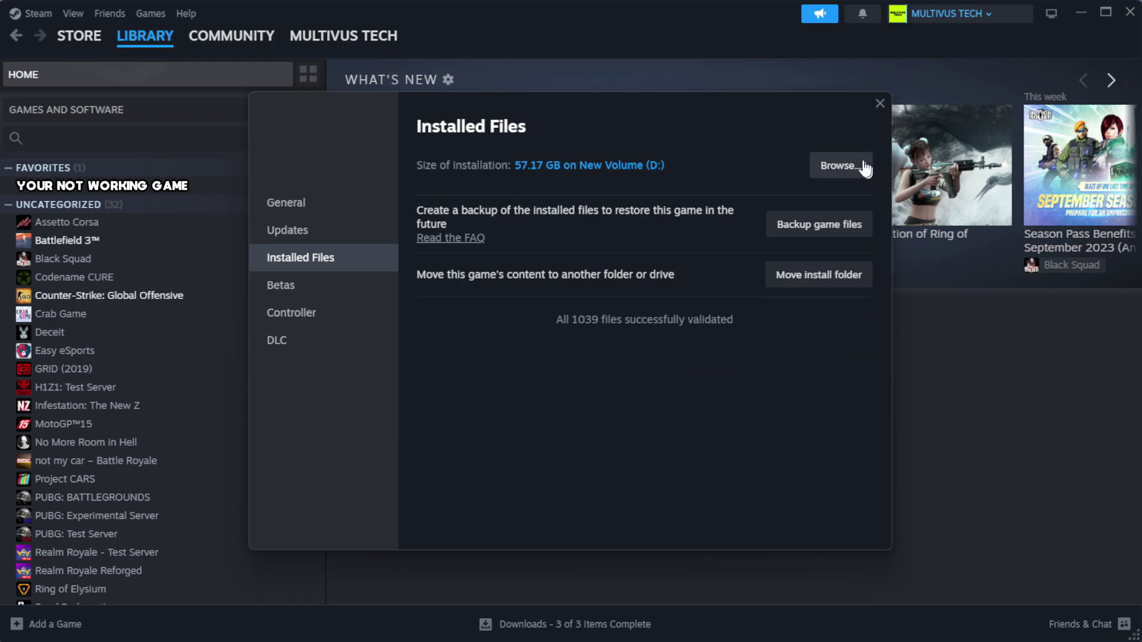
Browse to the game's install folder and open the YOUR NOT WORKING GAME shortcut's Properties.
{"action": "left_click", "coordinate": [840, 166]}
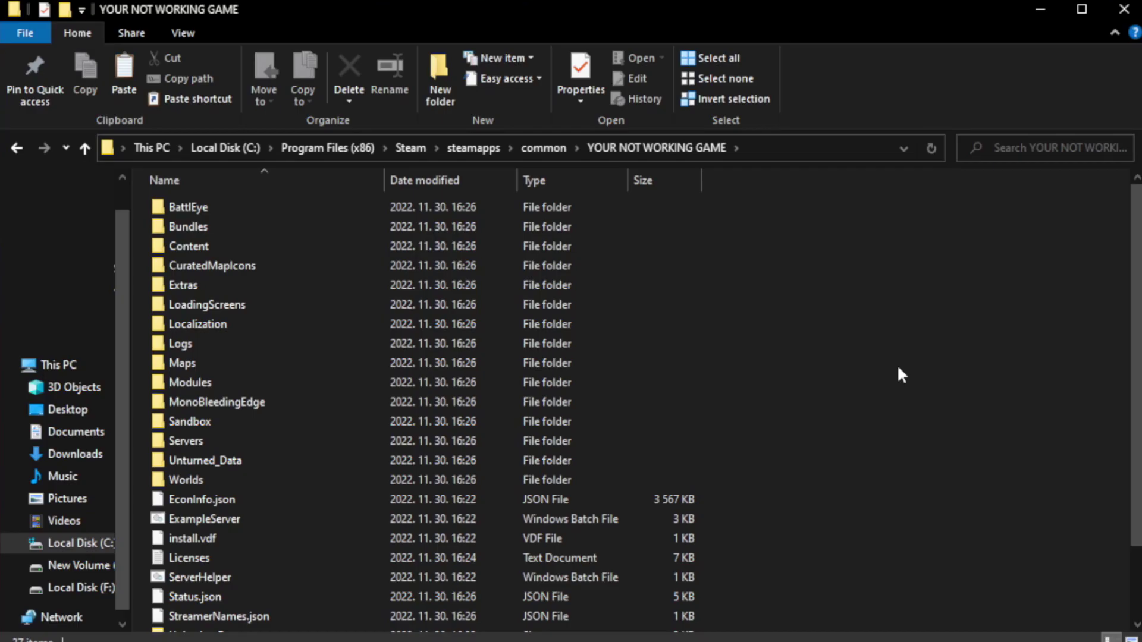
{"action": "scroll", "coordinate": [1138, 322], "scroll_direction": "down", "scroll_amount": 3}
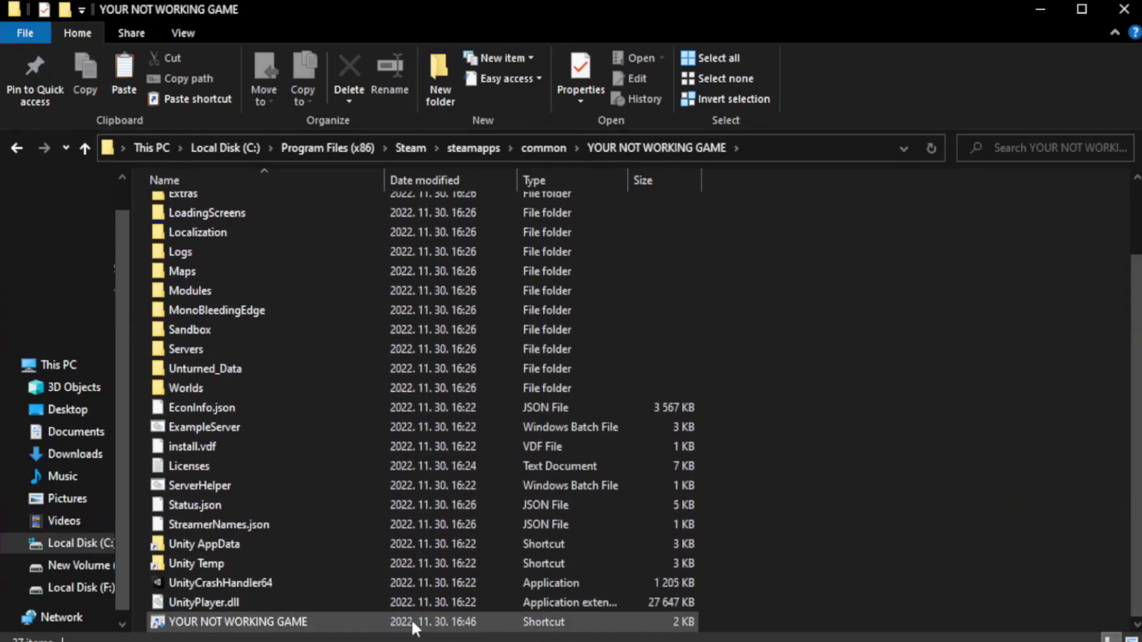
{"action": "left_click", "coordinate": [417, 623]}
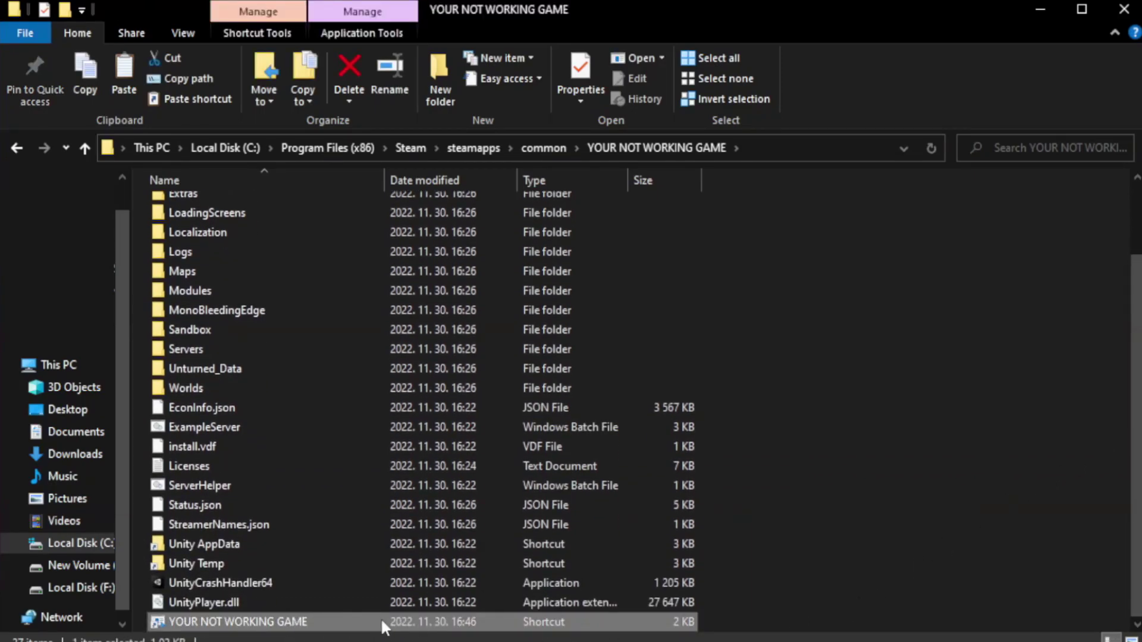
{"action": "right_click", "coordinate": [381, 623]}
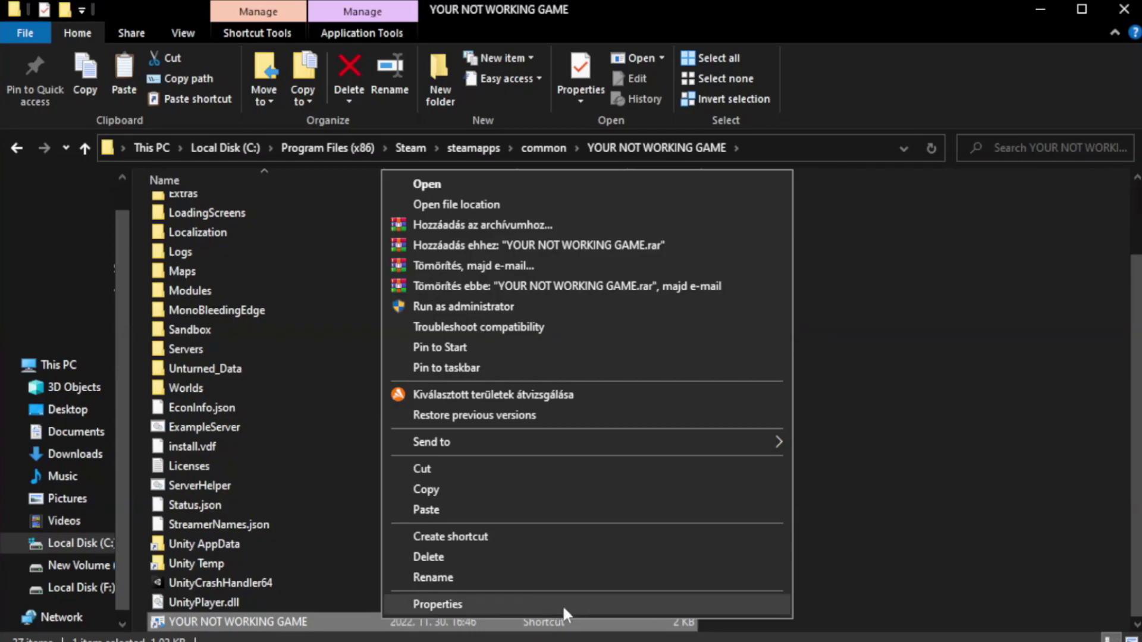
{"action": "left_click", "coordinate": [582, 603]}
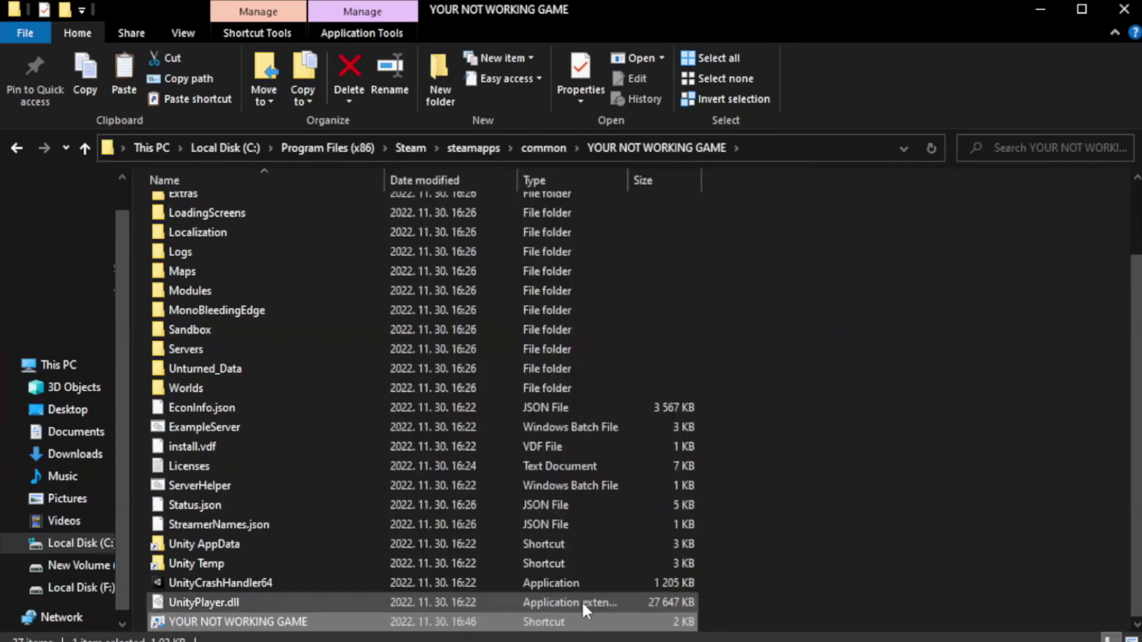
Set the shortcut to Windows 8 compatibility mode, run as administrator, fullscreen optimizations off, and save.
{"action": "left_click_drag", "start_coordinate": [570, 320], "coordinate": [573, 117]}
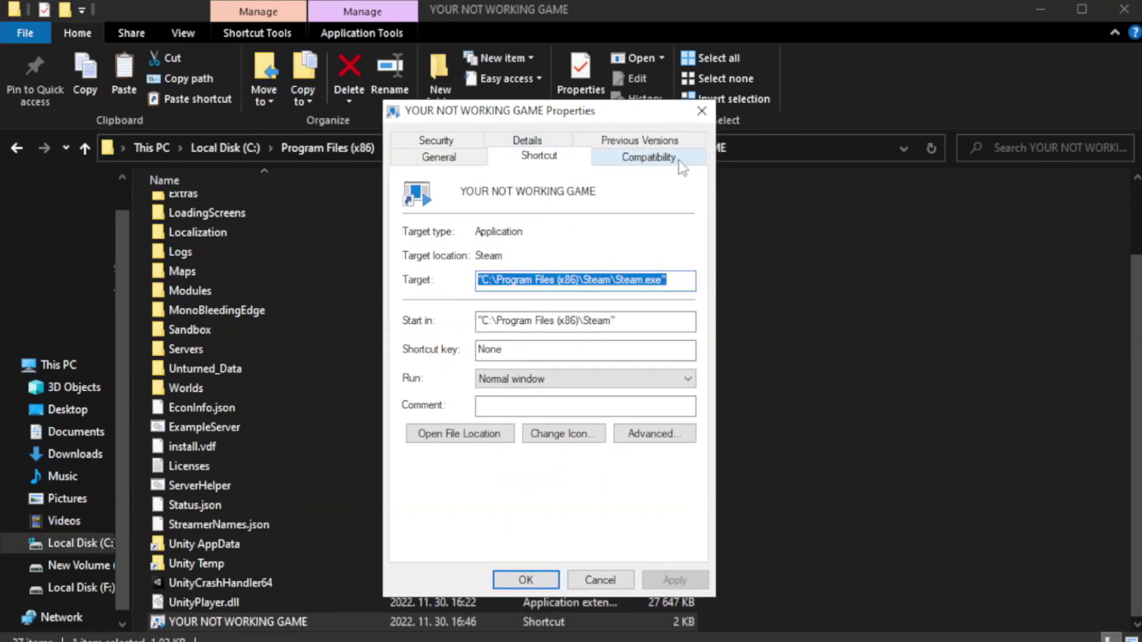
{"action": "left_click", "coordinate": [642, 160]}
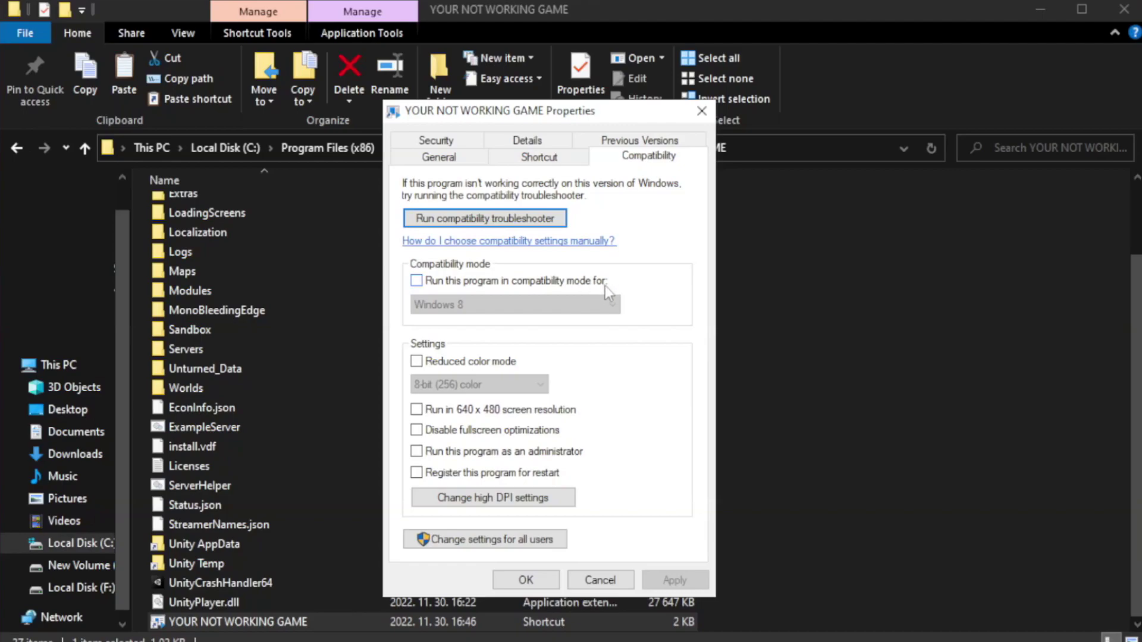
{"action": "left_click", "coordinate": [454, 284]}
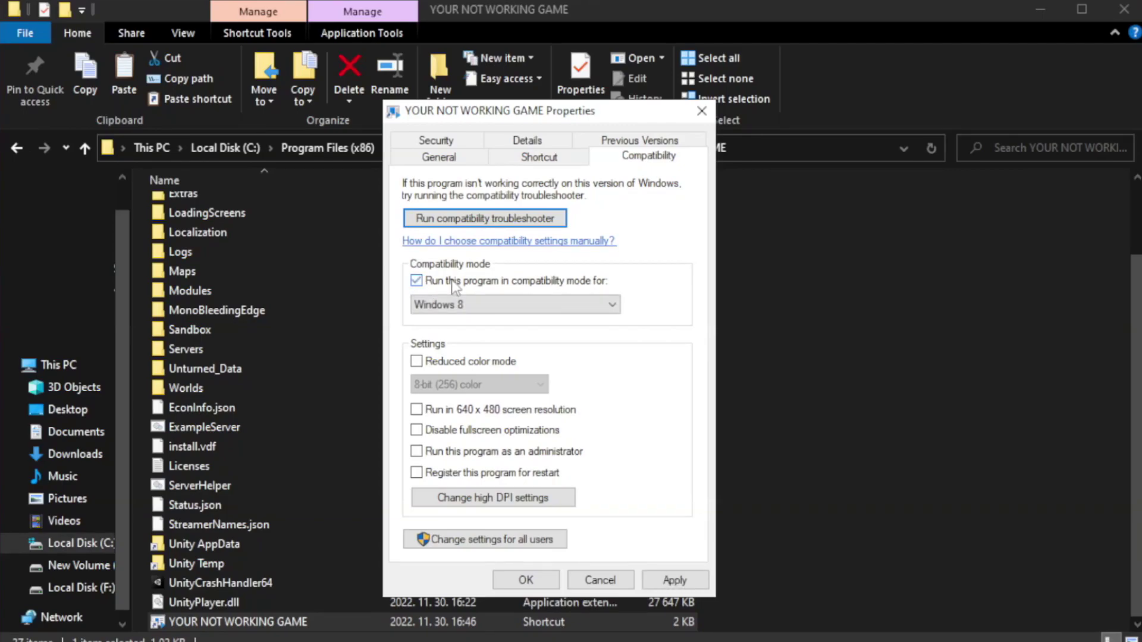
{"action": "left_click", "coordinate": [504, 304]}
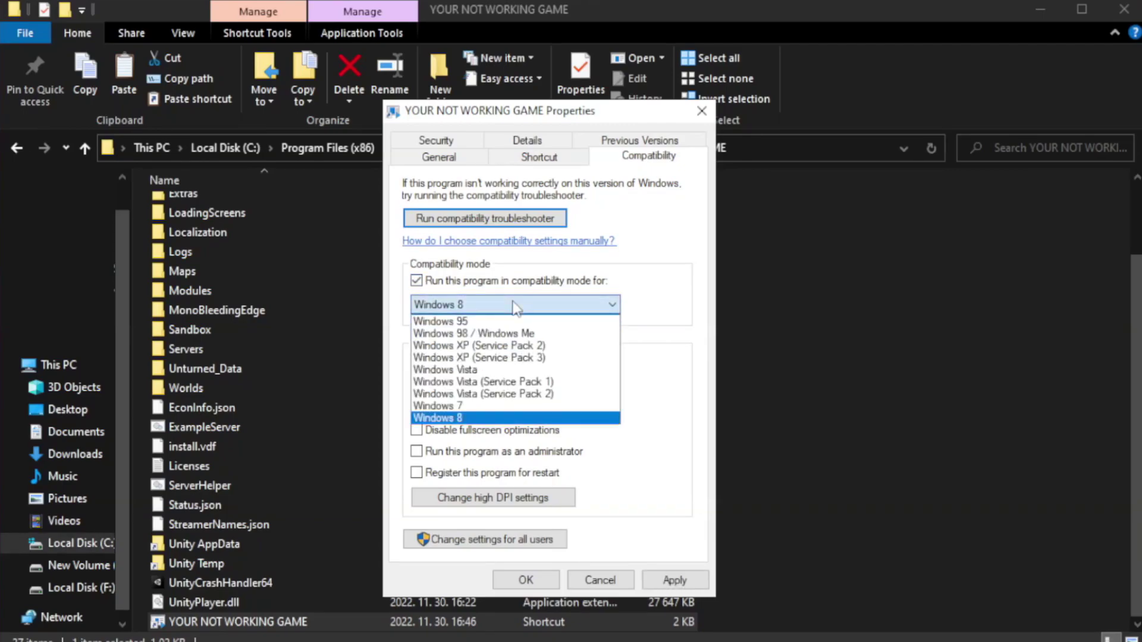
{"action": "left_click", "coordinate": [484, 419]}
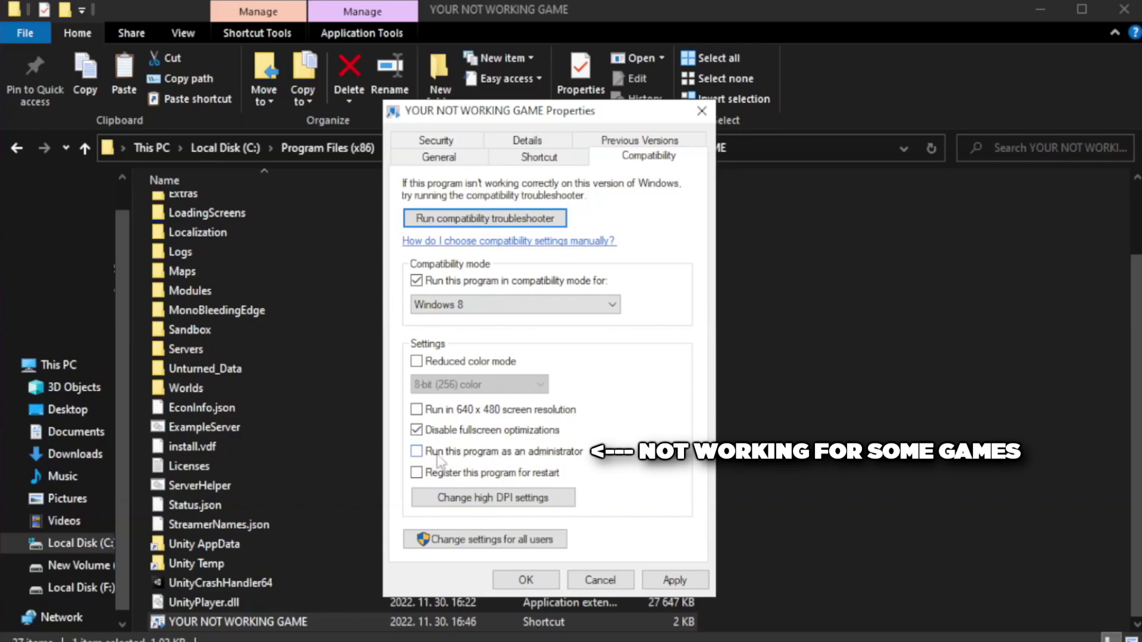
{"action": "left_click", "coordinate": [450, 459]}
{"action": "left_click", "coordinate": [675, 580]}
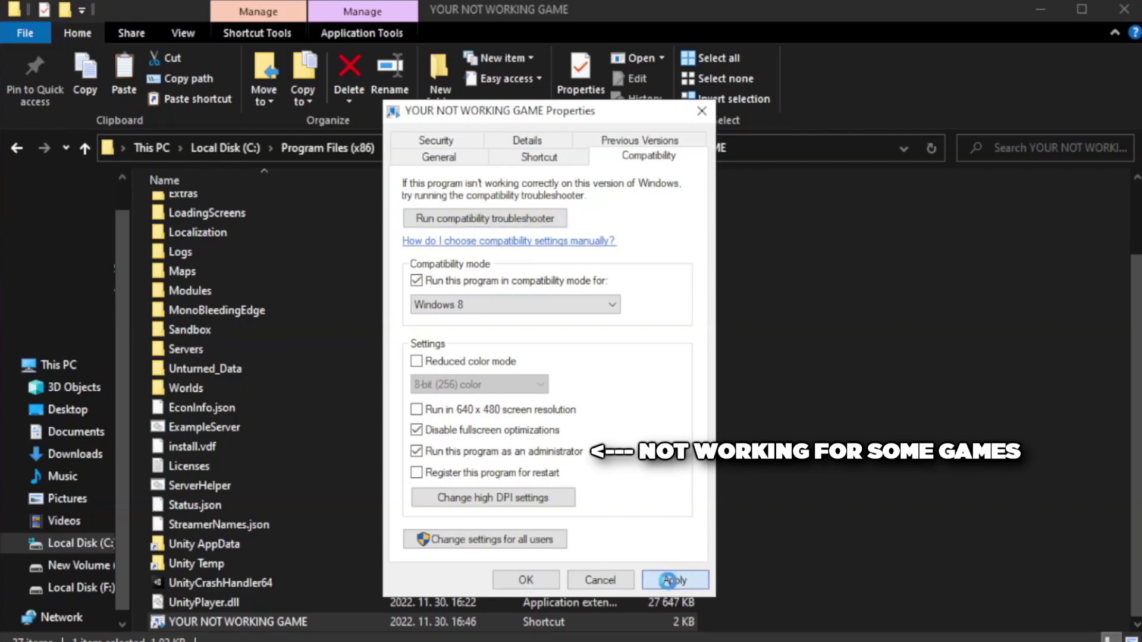
{"action": "left_click", "coordinate": [524, 580]}
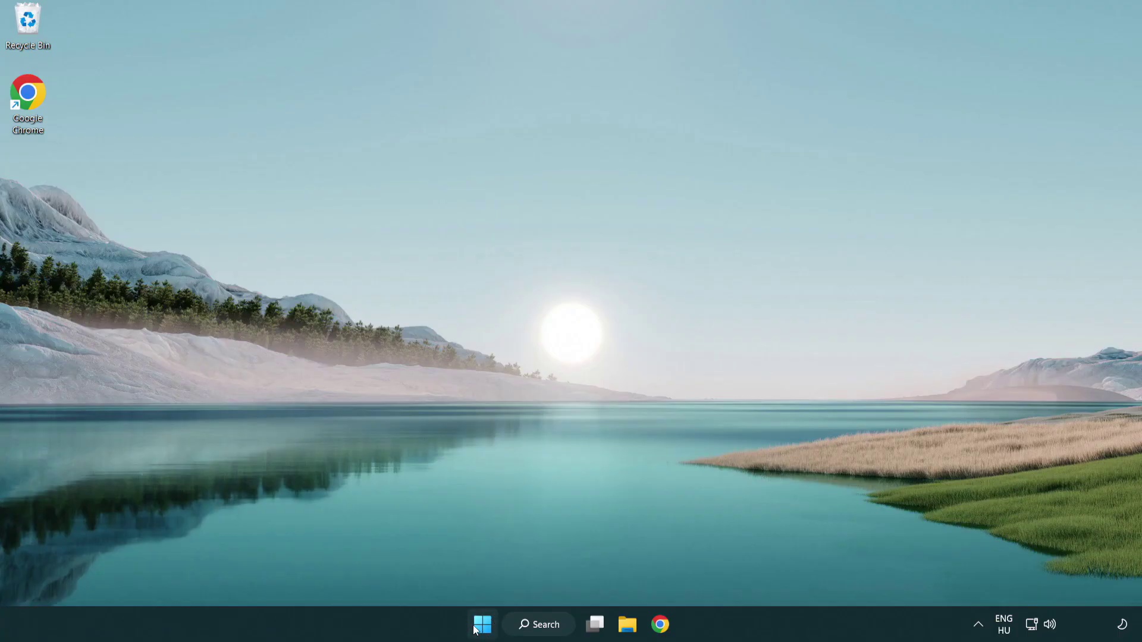
Bring up the Win+X power-user menu from the Start button.
{"action": "right_click", "coordinate": [484, 629]}
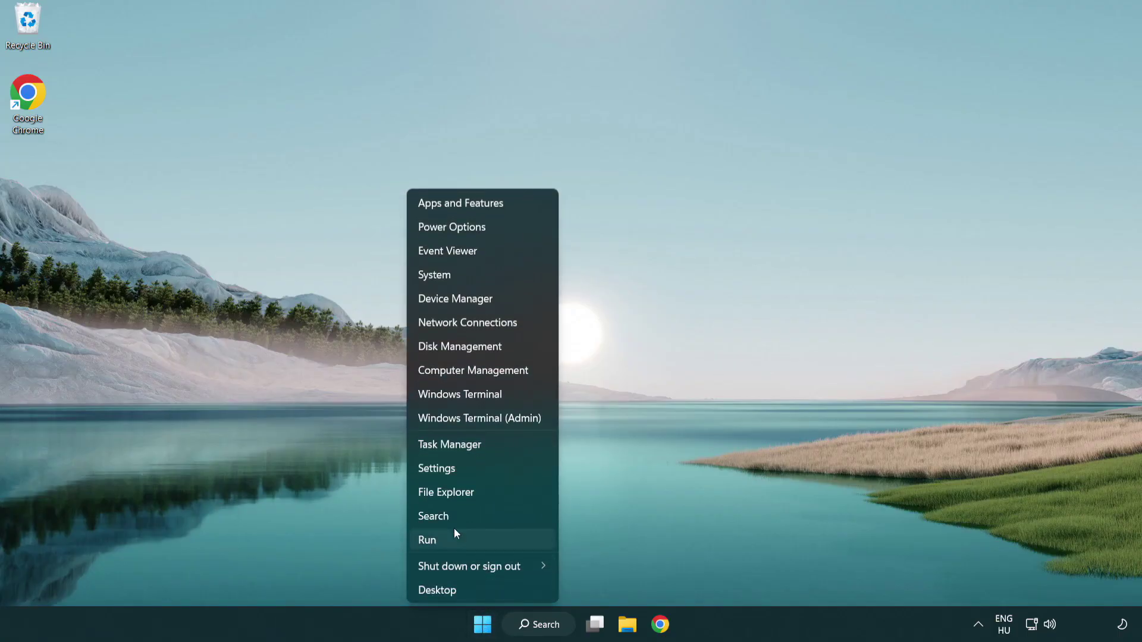
In Task Manager's Startup apps, disable Terminal, Phone Link, Cortana and Windows Security notifications.
{"action": "left_click", "coordinate": [504, 447]}
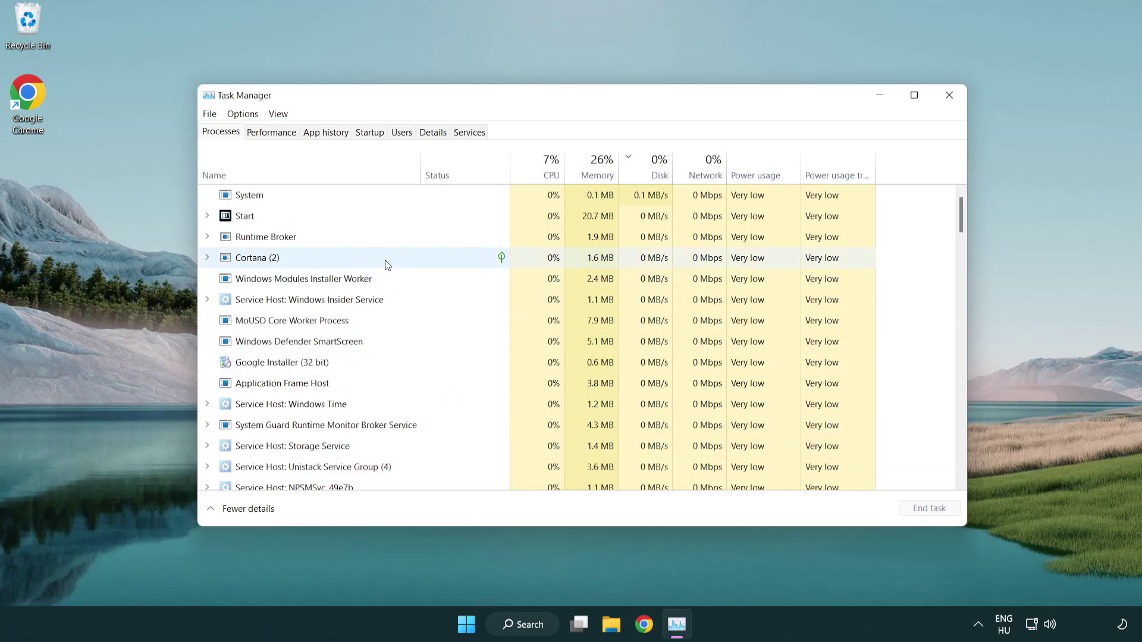
{"action": "left_click", "coordinate": [371, 133]}
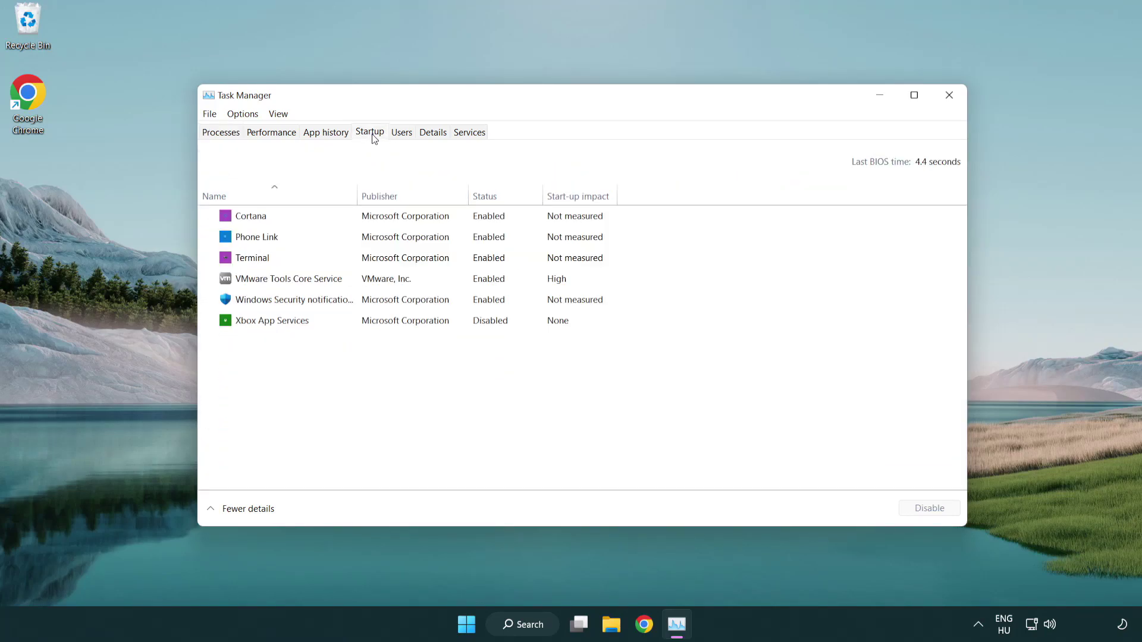
{"action": "left_click", "coordinate": [374, 261]}
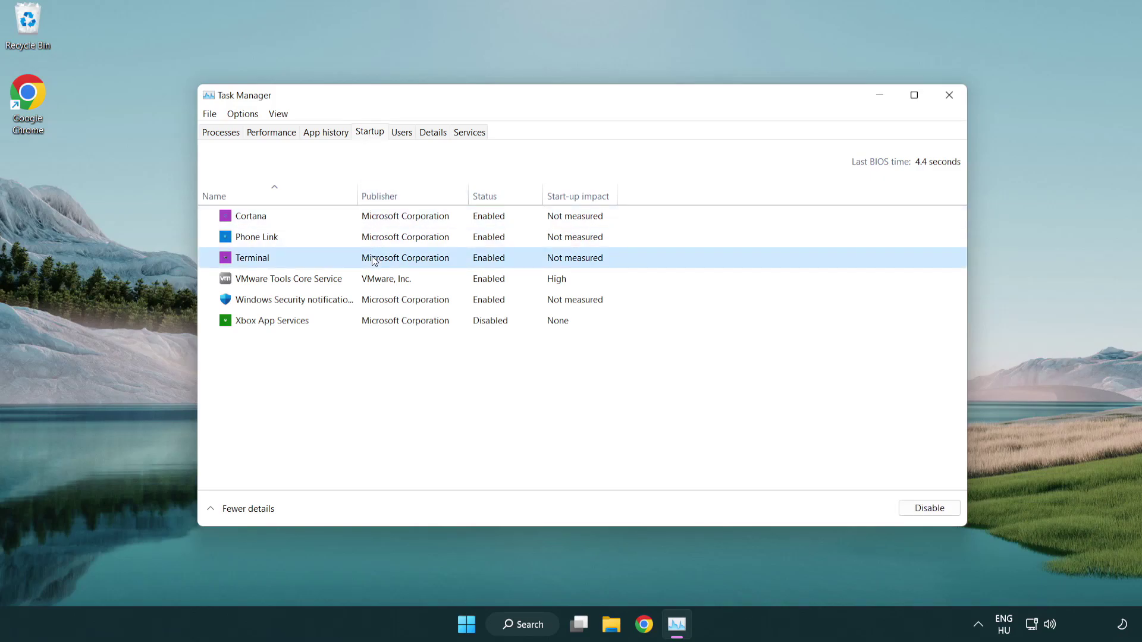
{"action": "left_click", "coordinate": [928, 508]}
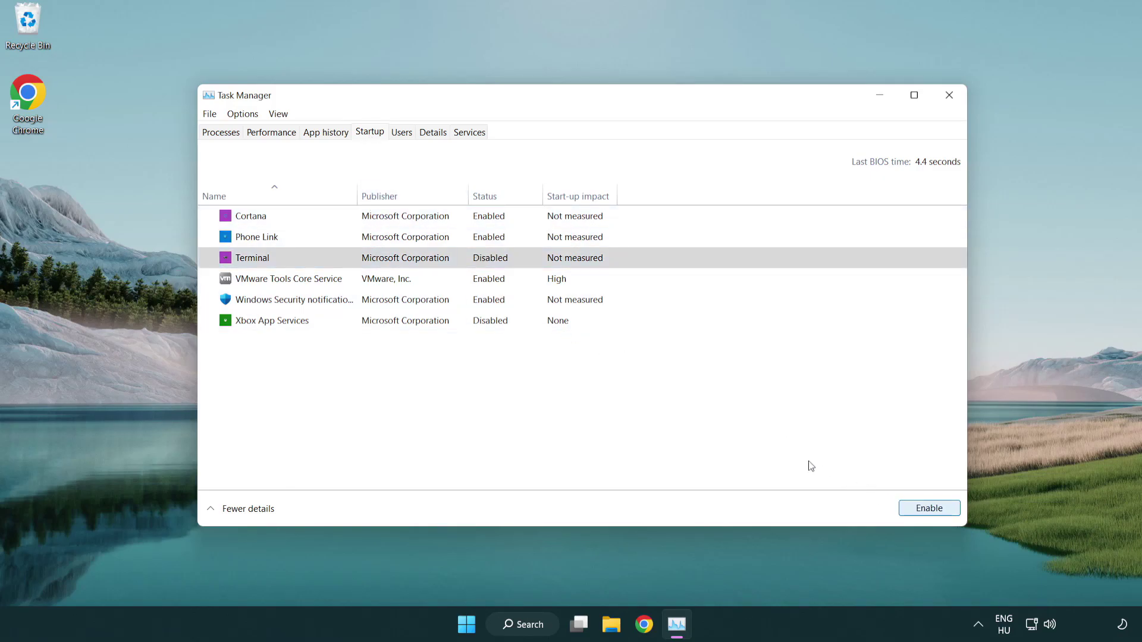
{"action": "left_click", "coordinate": [476, 239]}
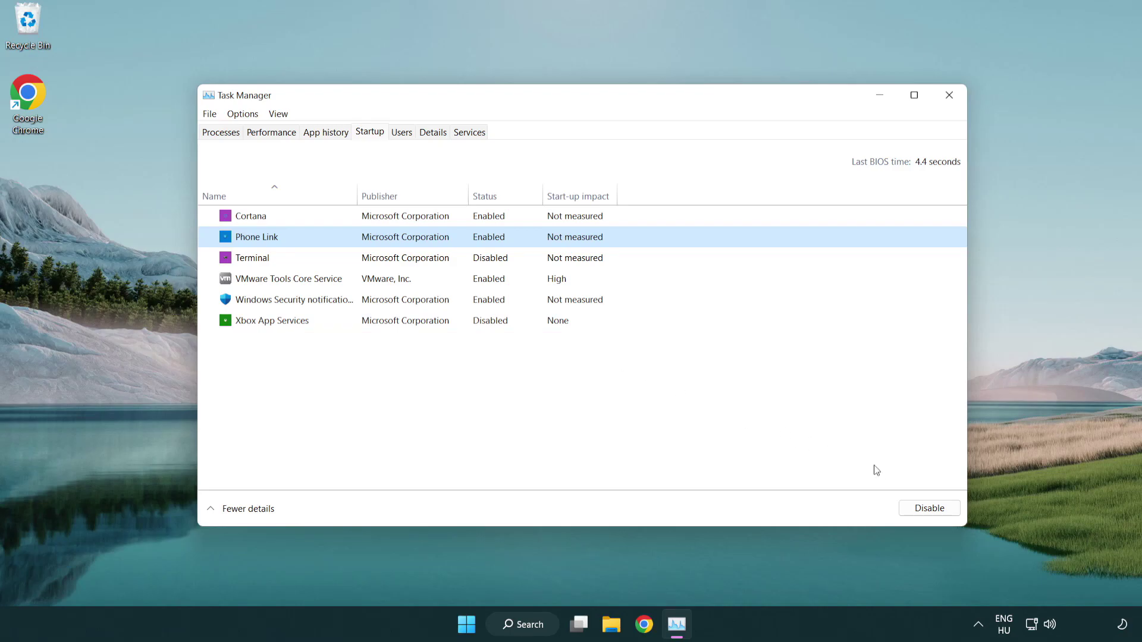
{"action": "left_click", "coordinate": [928, 510]}
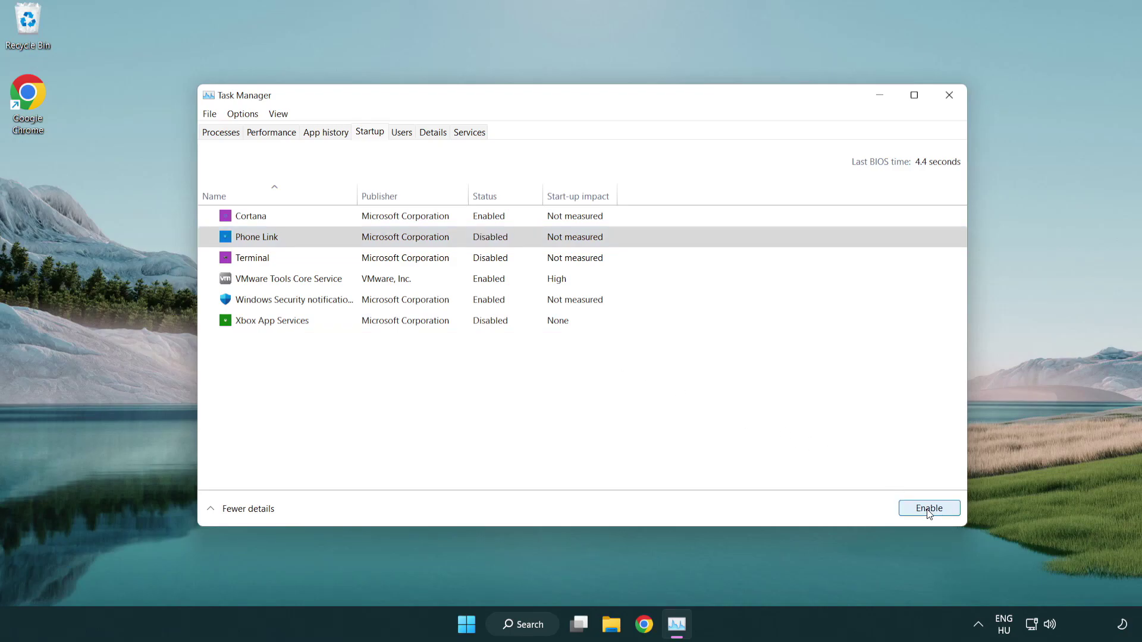
{"action": "left_click", "coordinate": [408, 221]}
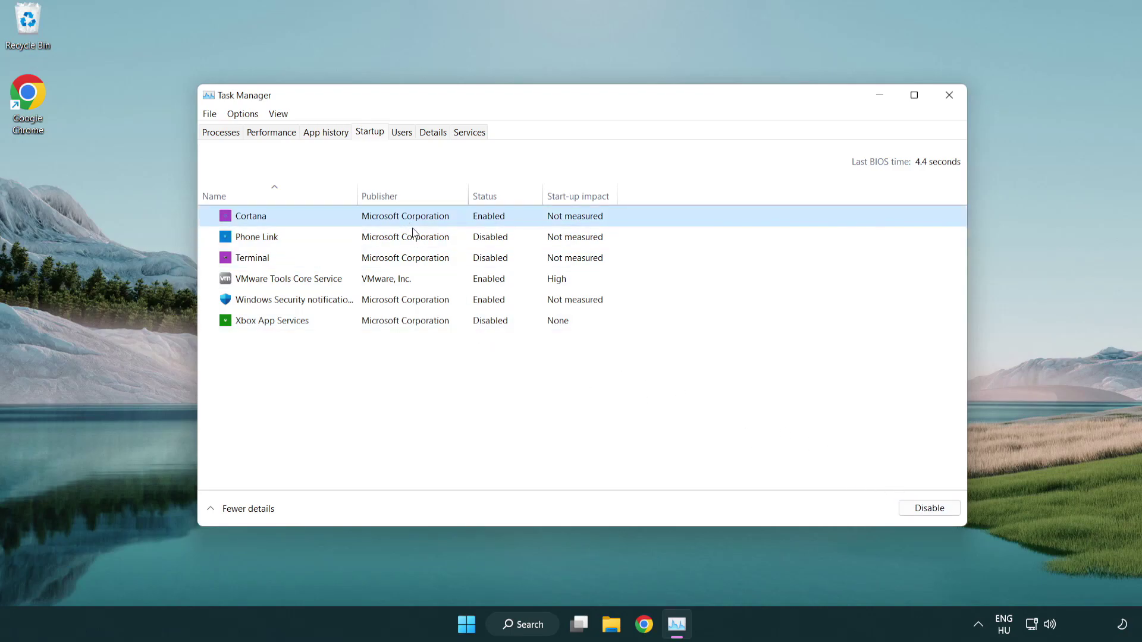
{"action": "left_click", "coordinate": [907, 506]}
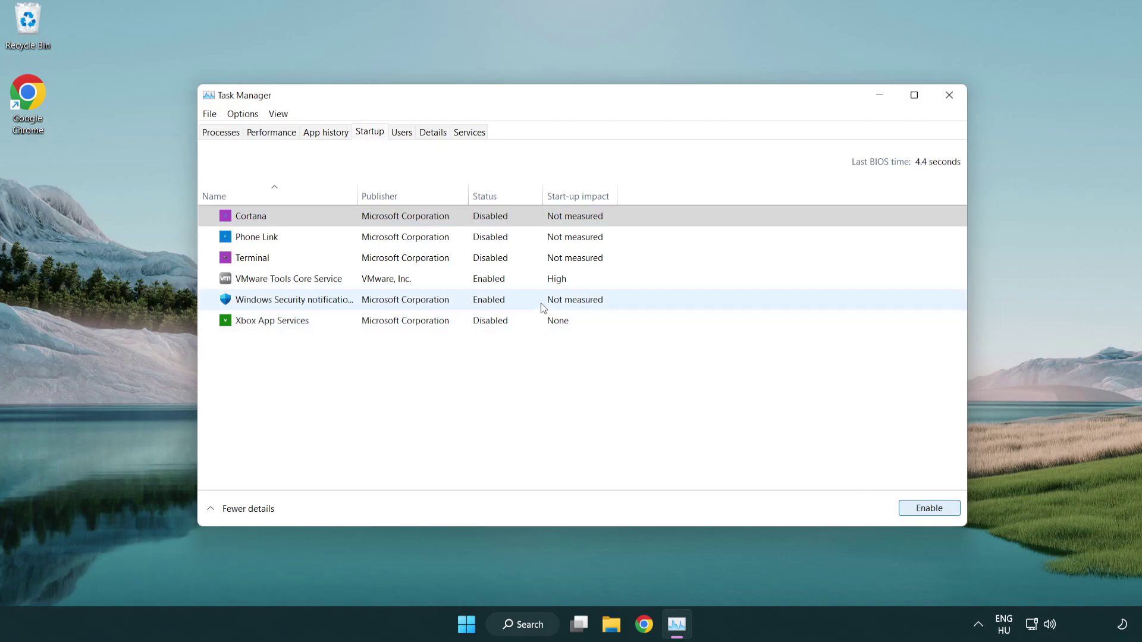
{"action": "left_click", "coordinate": [543, 307]}
{"action": "left_click", "coordinate": [922, 509]}
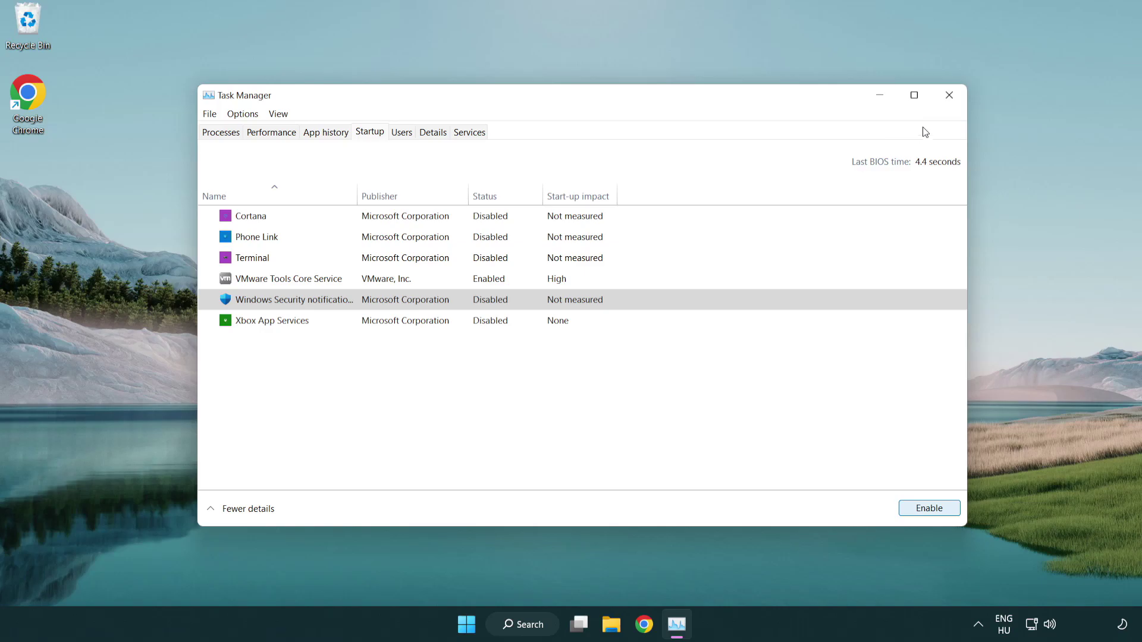
Close Task Manager and download dxwebsetup.exe from the DirectX End-User Runtime page in Chrome.
{"action": "left_click", "coordinate": [952, 103]}
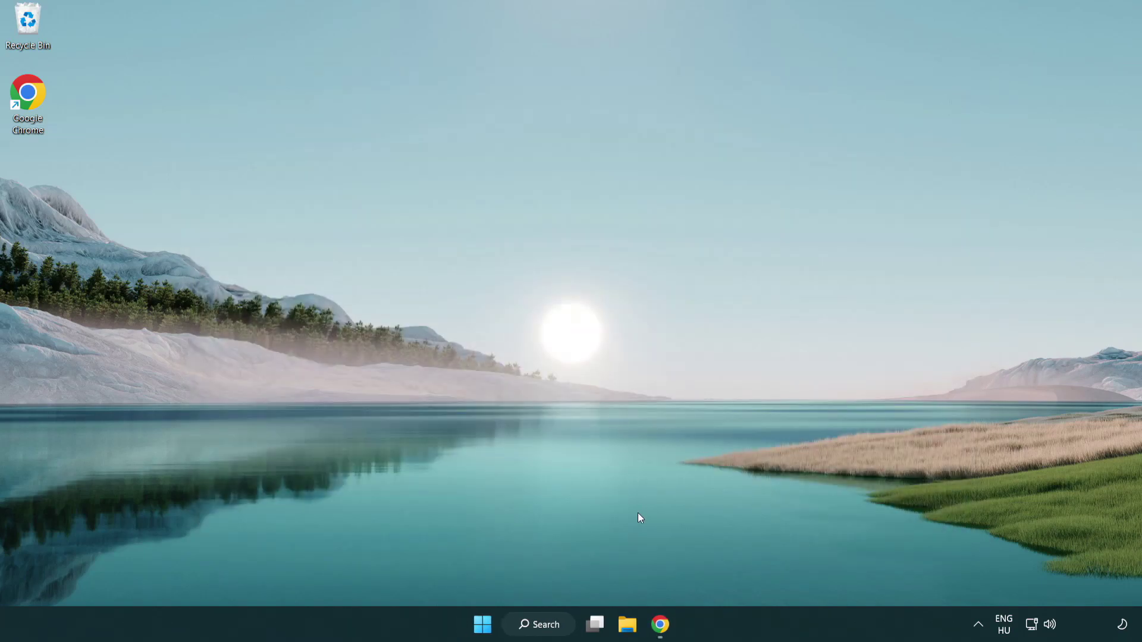
{"action": "left_click", "coordinate": [660, 625]}
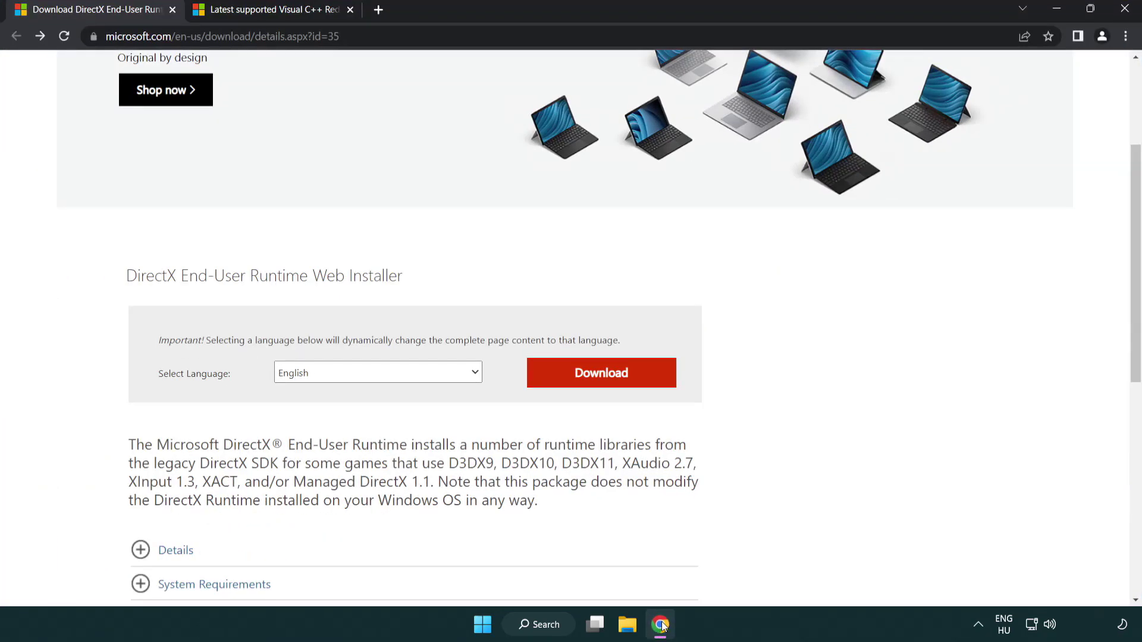
{"action": "scroll", "coordinate": [489, 531], "scroll_direction": "up", "scroll_amount": 3}
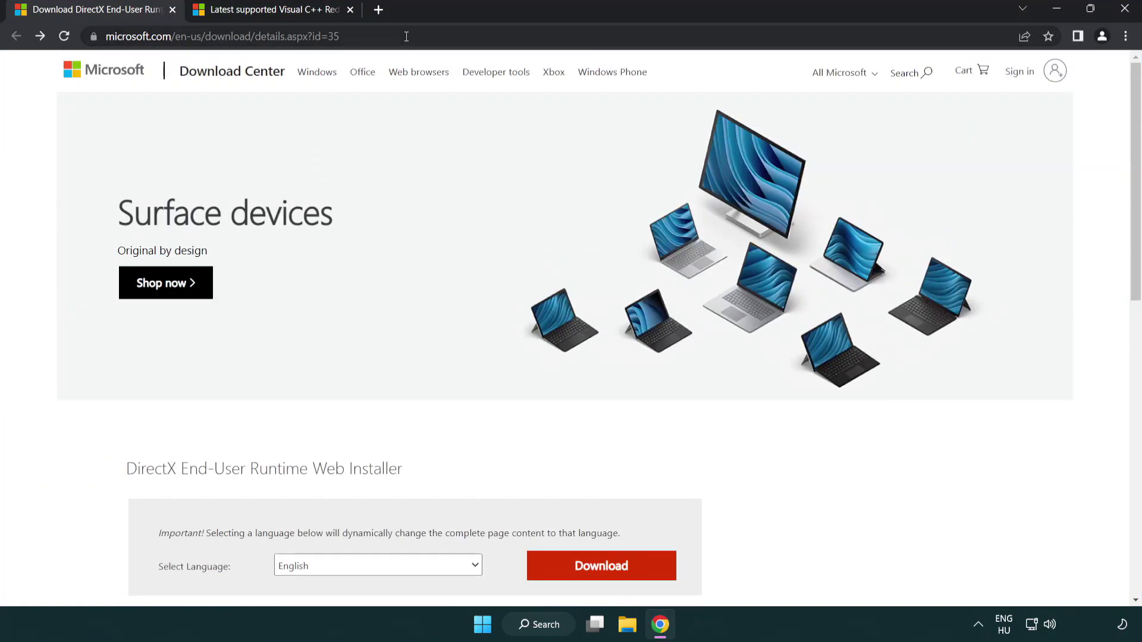
{"action": "left_click", "coordinate": [84, 29]}
{"action": "left_click", "coordinate": [1092, 259]}
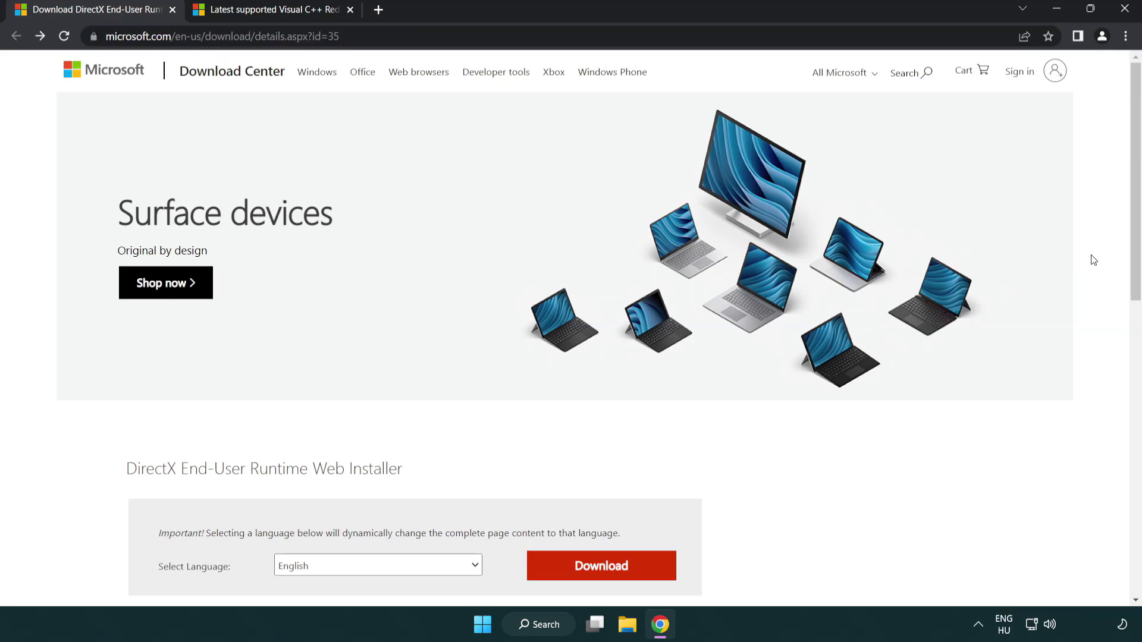
{"action": "left_click_drag", "start_coordinate": [1133, 259], "coordinate": [1133, 331]}
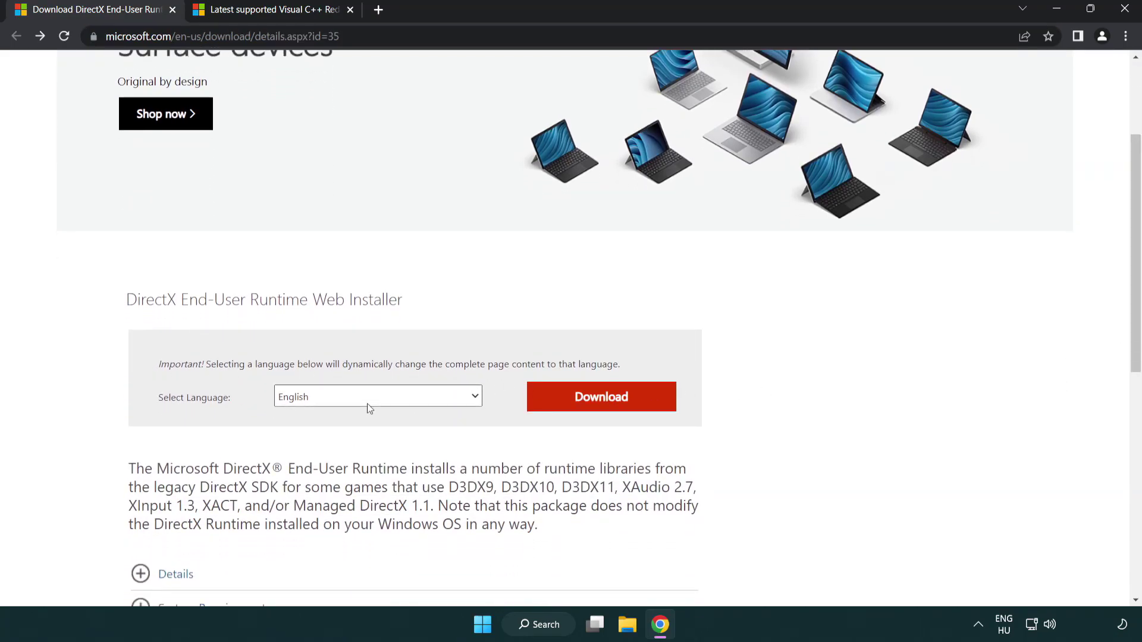
{"action": "left_click", "coordinate": [606, 409]}
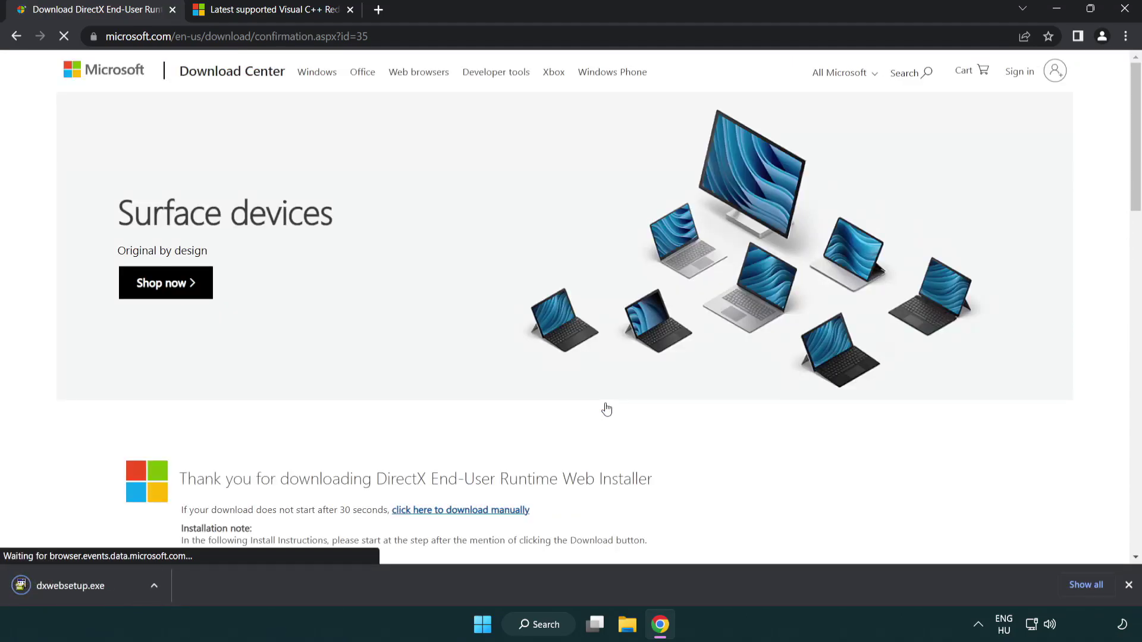
Run dxwebsetup.exe, accept the licence, decline the Bing Bar, and finish DirectX setup.
{"action": "left_click", "coordinate": [73, 588]}
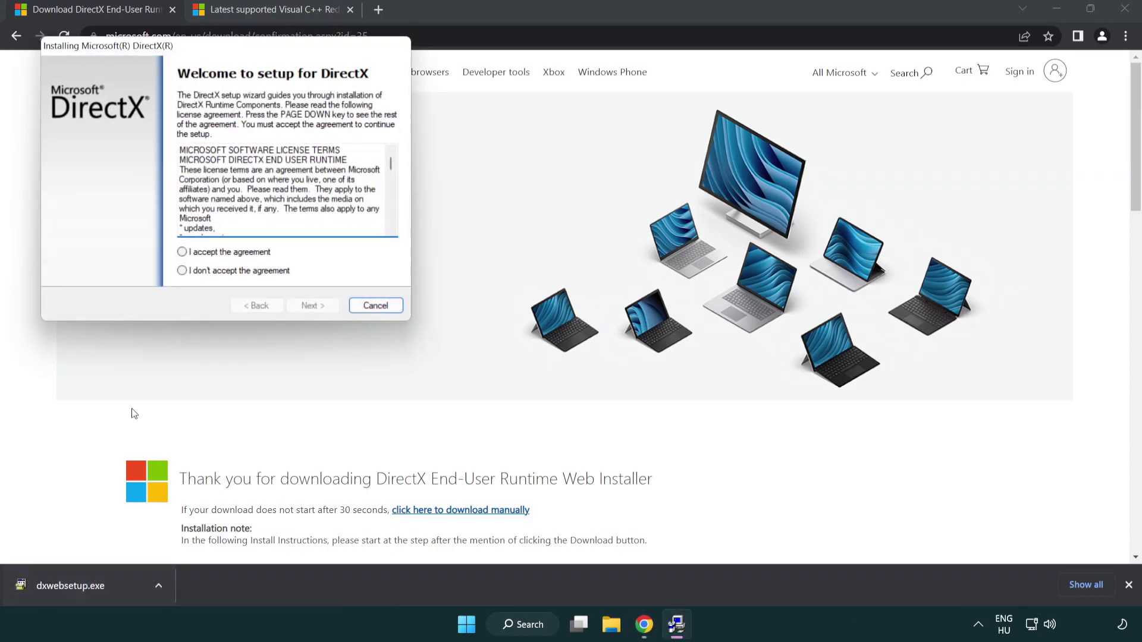
{"action": "left_click_drag", "start_coordinate": [174, 52], "coordinate": [502, 178]}
{"action": "scroll", "coordinate": [721, 295], "scroll_direction": "down", "scroll_amount": 15}
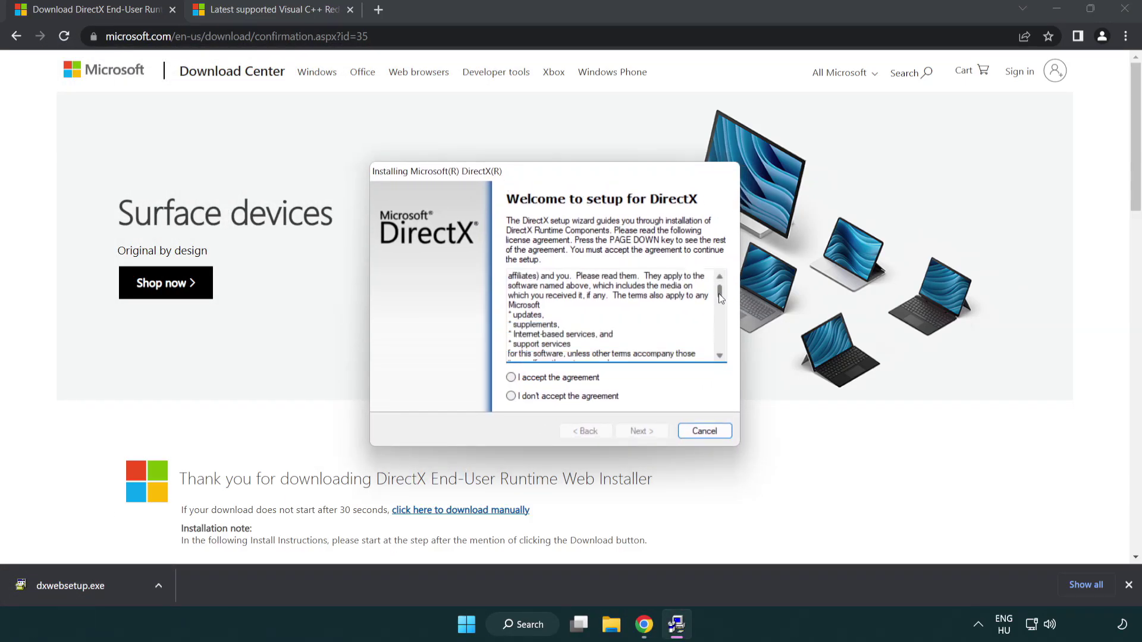
{"action": "left_click", "coordinate": [512, 379]}
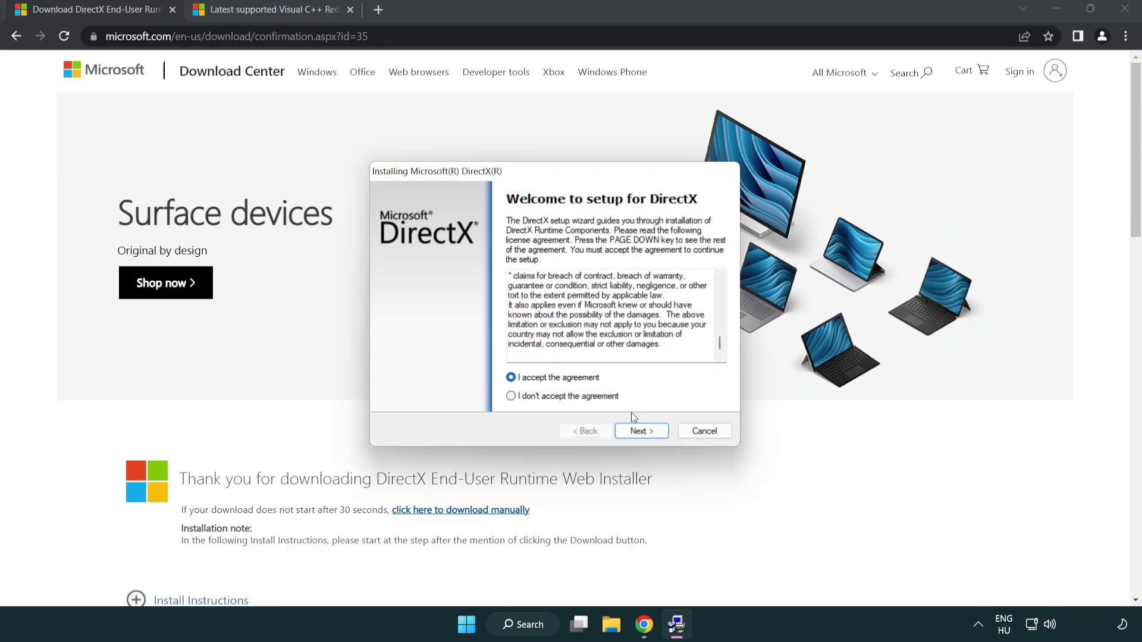
{"action": "left_click", "coordinate": [643, 431]}
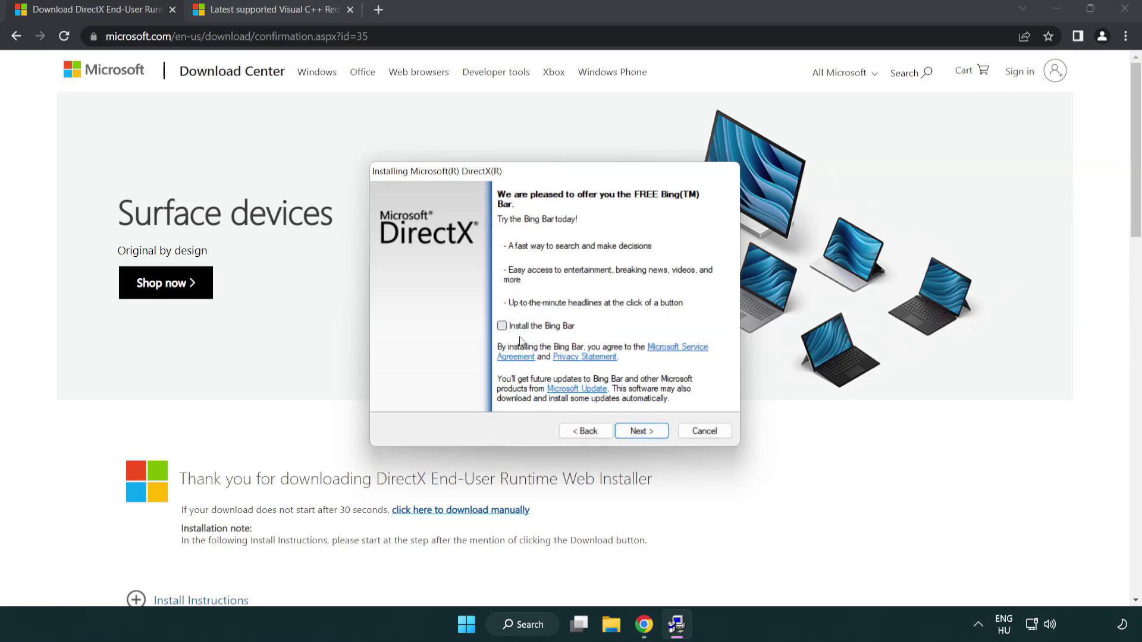
{"action": "left_click", "coordinate": [647, 432]}
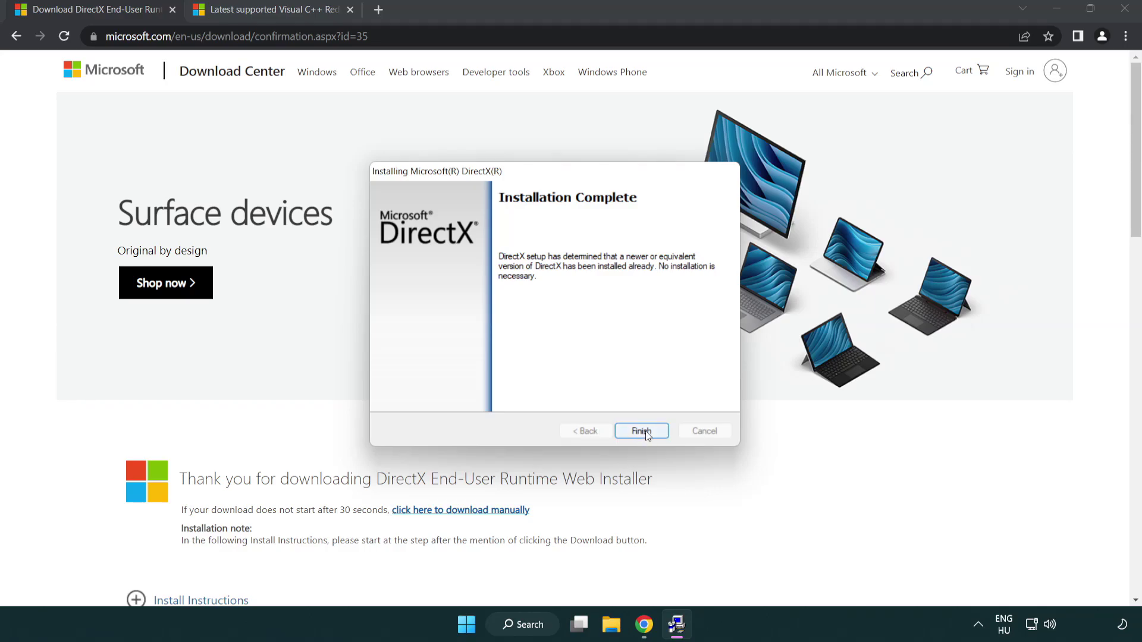
{"action": "left_click", "coordinate": [642, 431]}
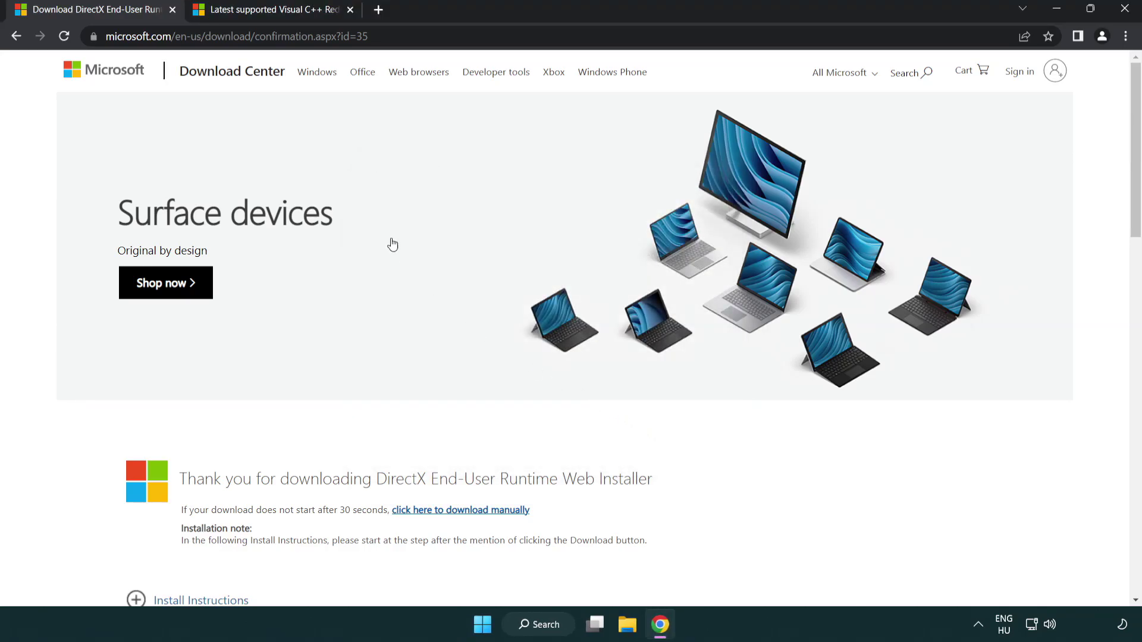
Close the DirectX tab and bring up the Visual C++ redistributable download table.
{"action": "left_click", "coordinate": [171, 10]}
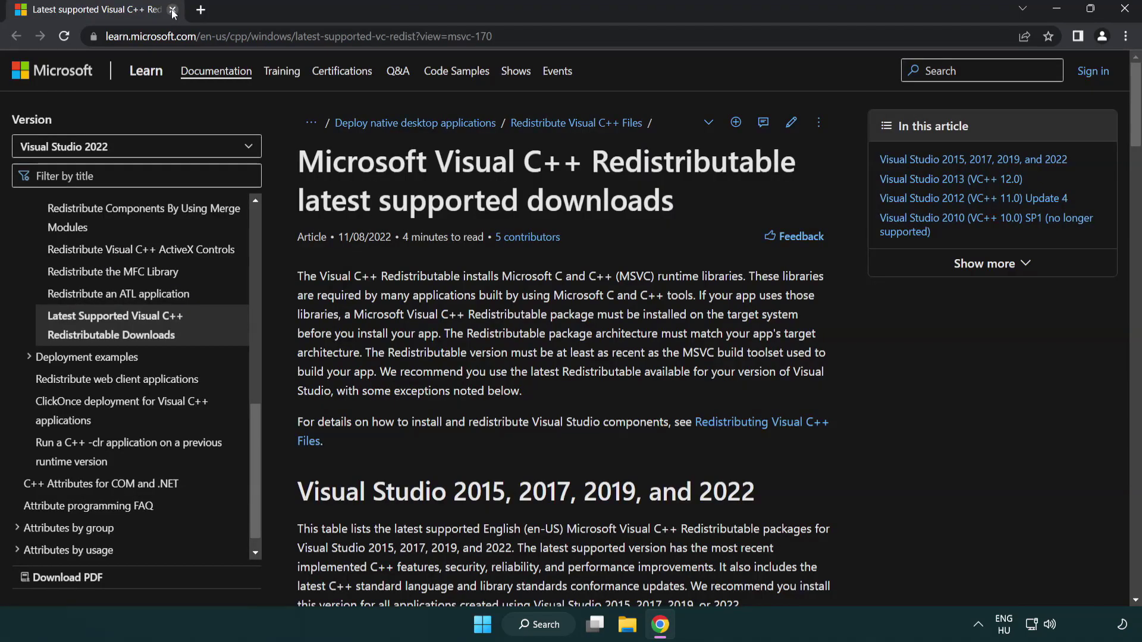
{"action": "left_click", "coordinate": [568, 38]}
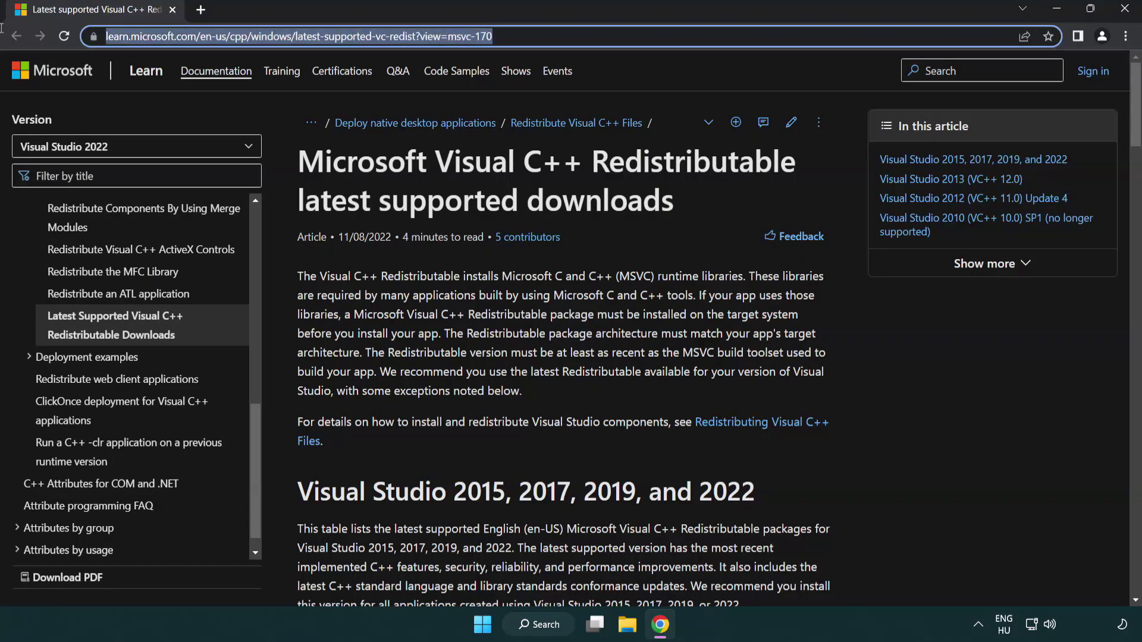
{"action": "left_click", "coordinate": [567, 37]}
{"action": "left_click", "coordinate": [588, 195]}
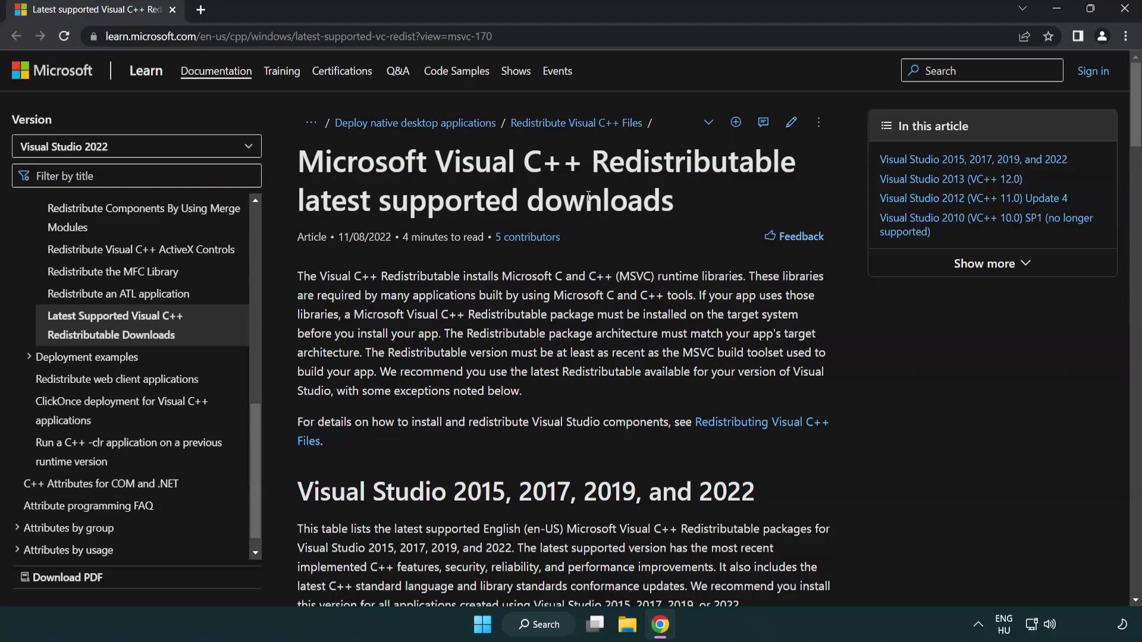
{"action": "scroll", "coordinate": [587, 195], "scroll_direction": "down", "scroll_amount": 5}
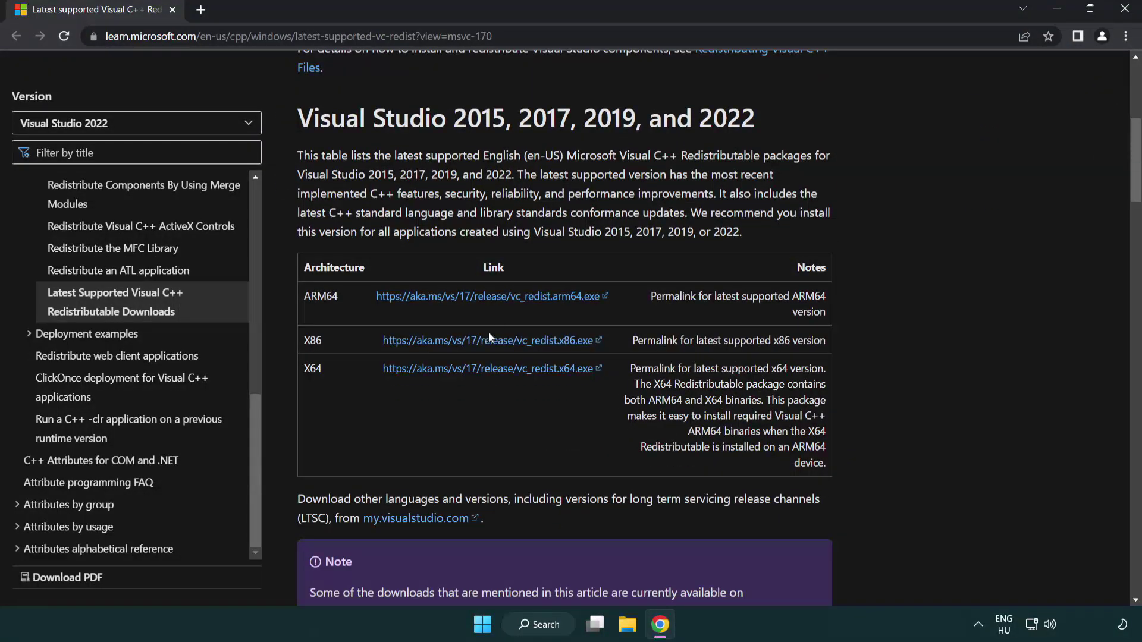
Download the x86 and x64 redistributables and open the VC_redist.arm64.exe installer.
{"action": "left_click", "coordinate": [473, 335]}
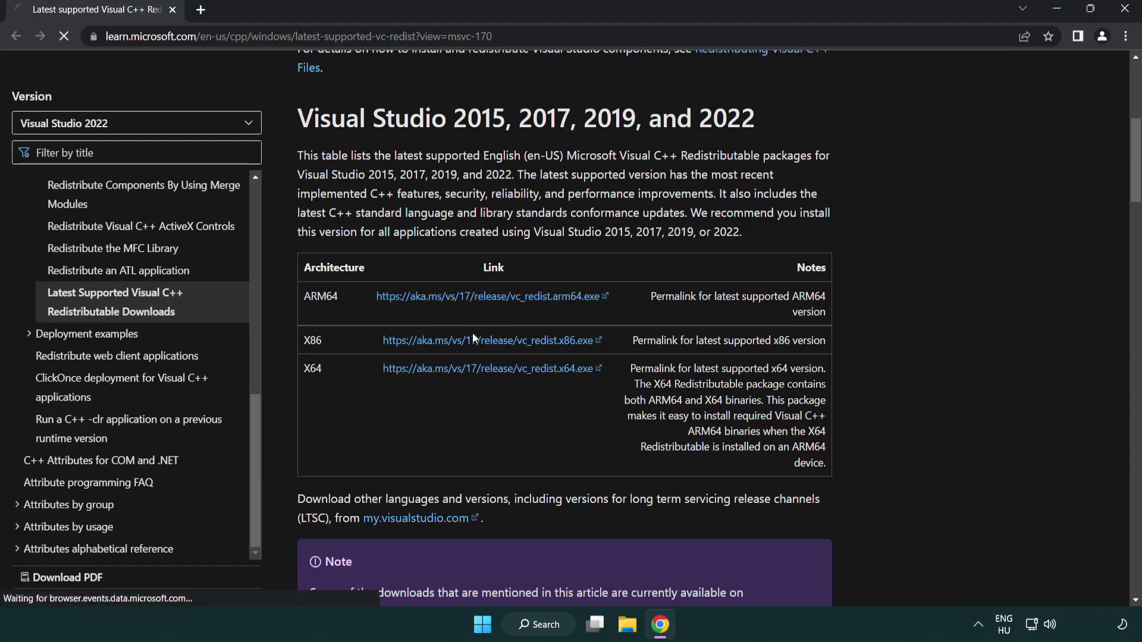
{"action": "left_click", "coordinate": [479, 372]}
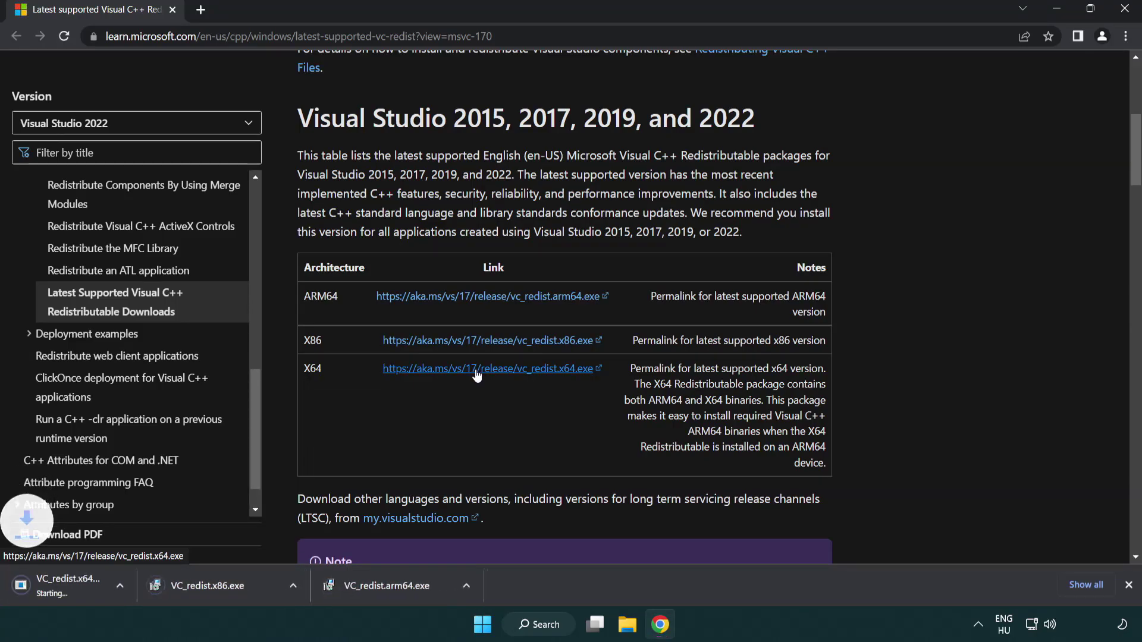
{"action": "left_click", "coordinate": [437, 594]}
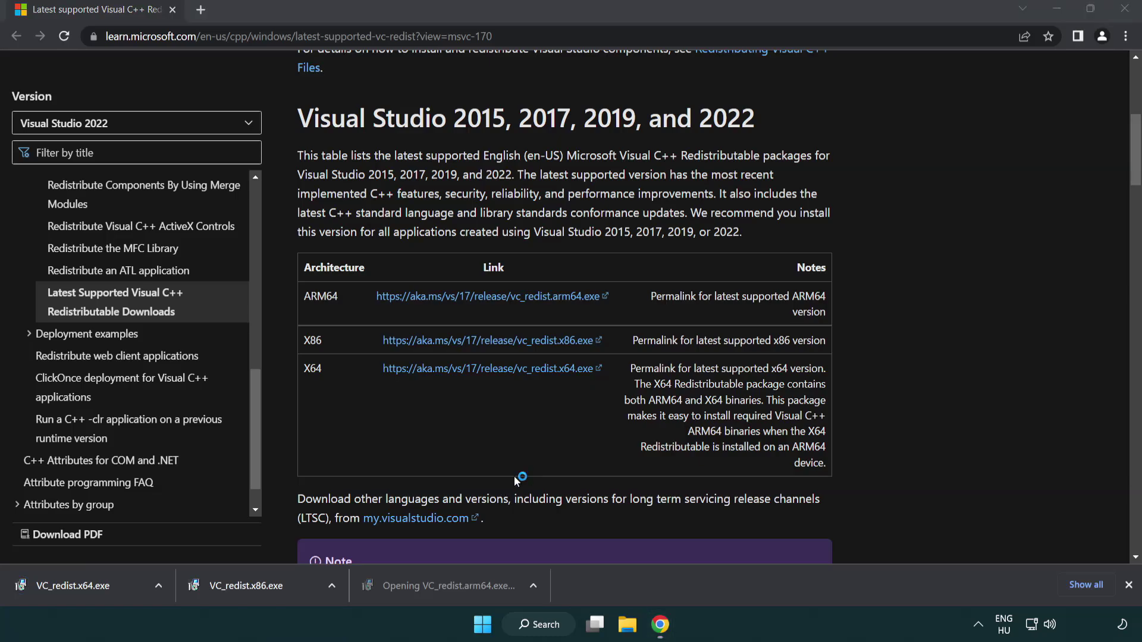
{"action": "left_click_drag", "start_coordinate": [733, 288], "coordinate": [741, 351]}
Accept the licence and attempt the ARM64 redistributable install, closing it after it fails.
{"action": "left_click", "coordinate": [407, 371]}
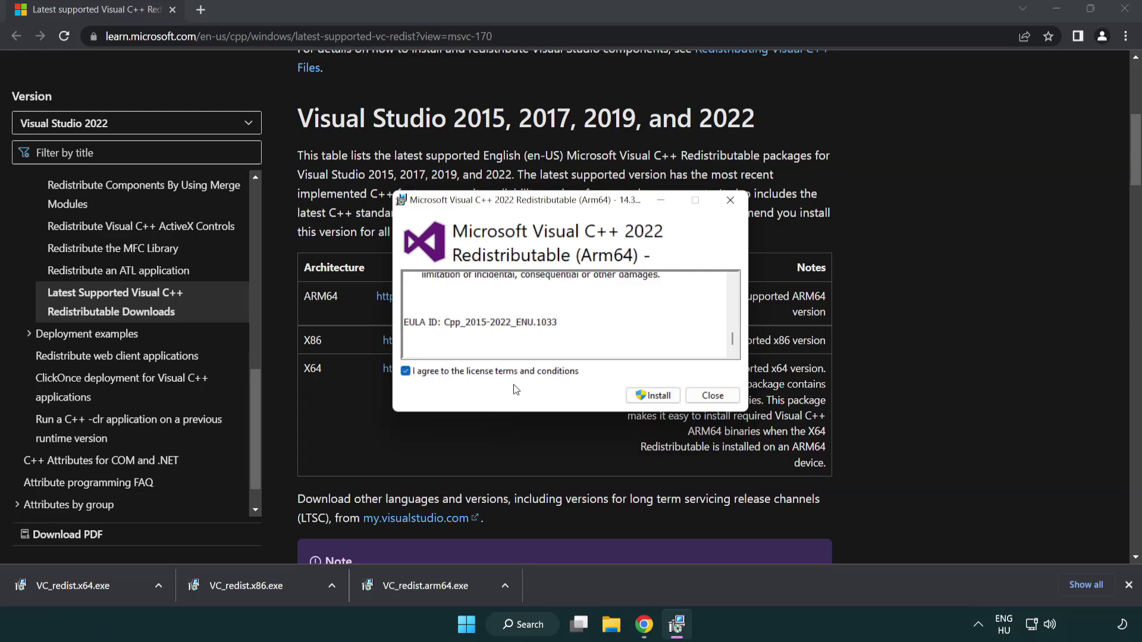
{"action": "left_click", "coordinate": [636, 395]}
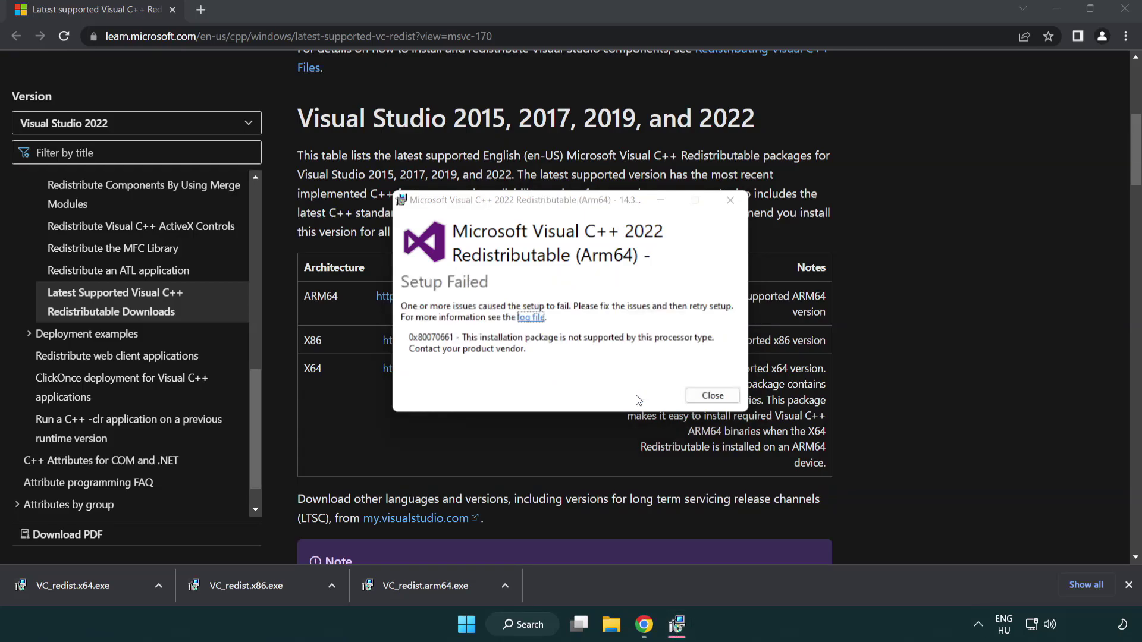
{"action": "left_click", "coordinate": [713, 397]}
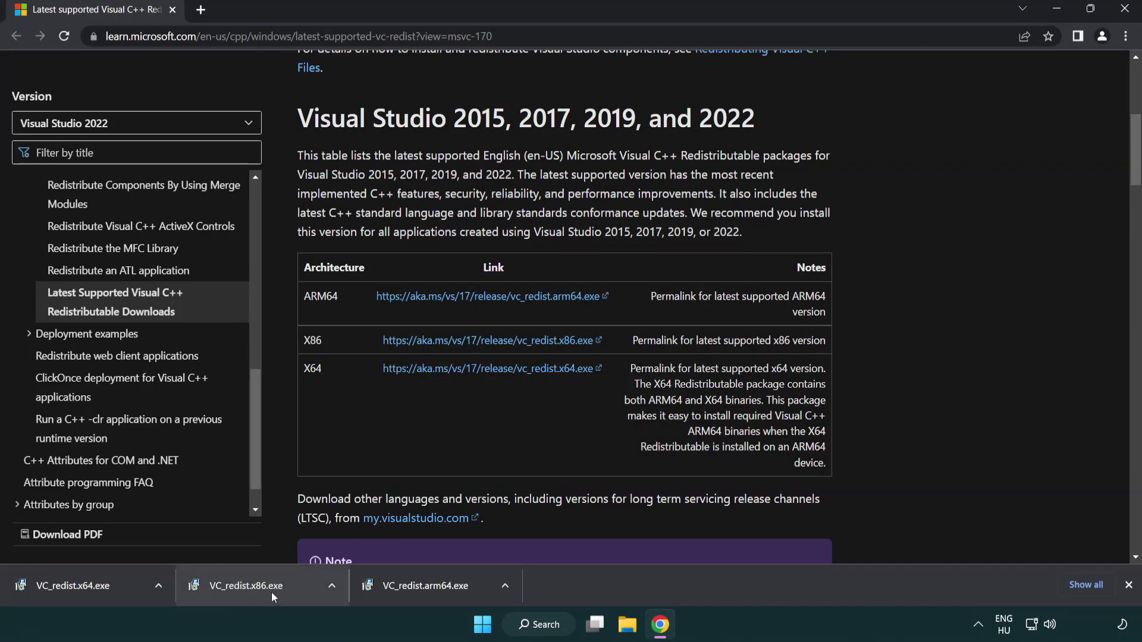
Install the x86 and x64 Visual C++ 2015-2022 redistributables without restarting.
{"action": "left_click", "coordinate": [256, 593]}
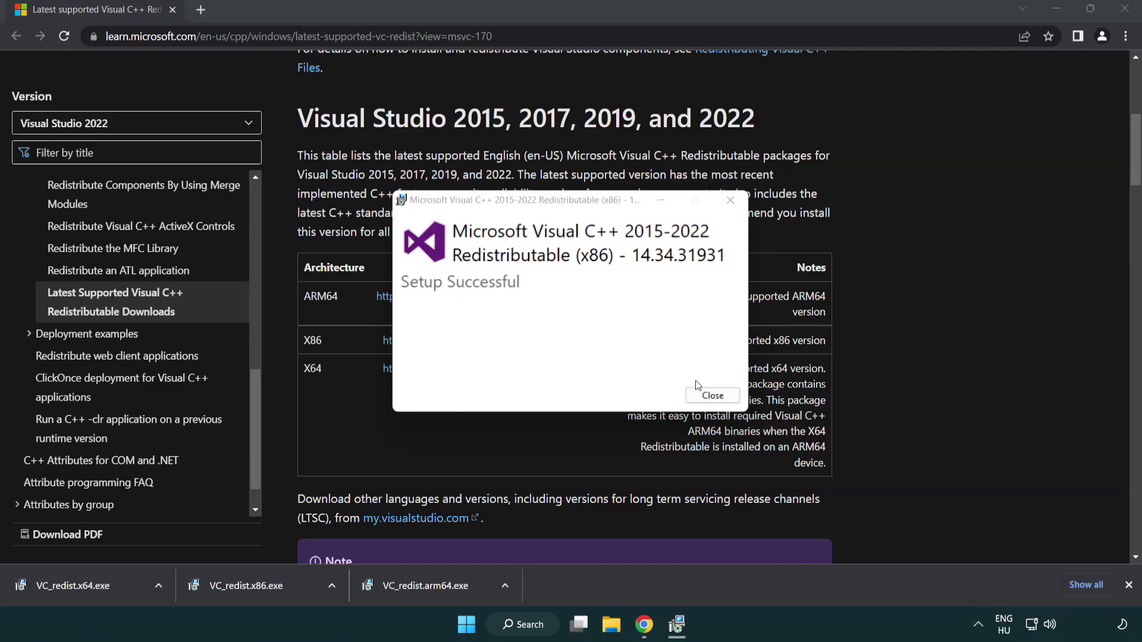
{"action": "left_click", "coordinate": [712, 396]}
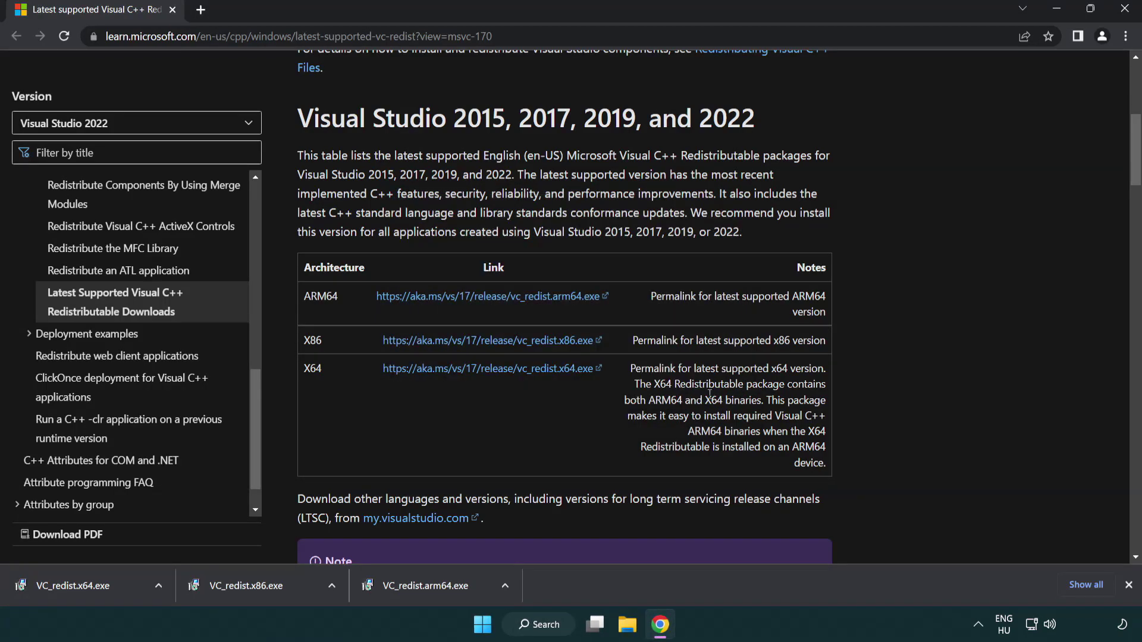
{"action": "left_click", "coordinate": [85, 584]}
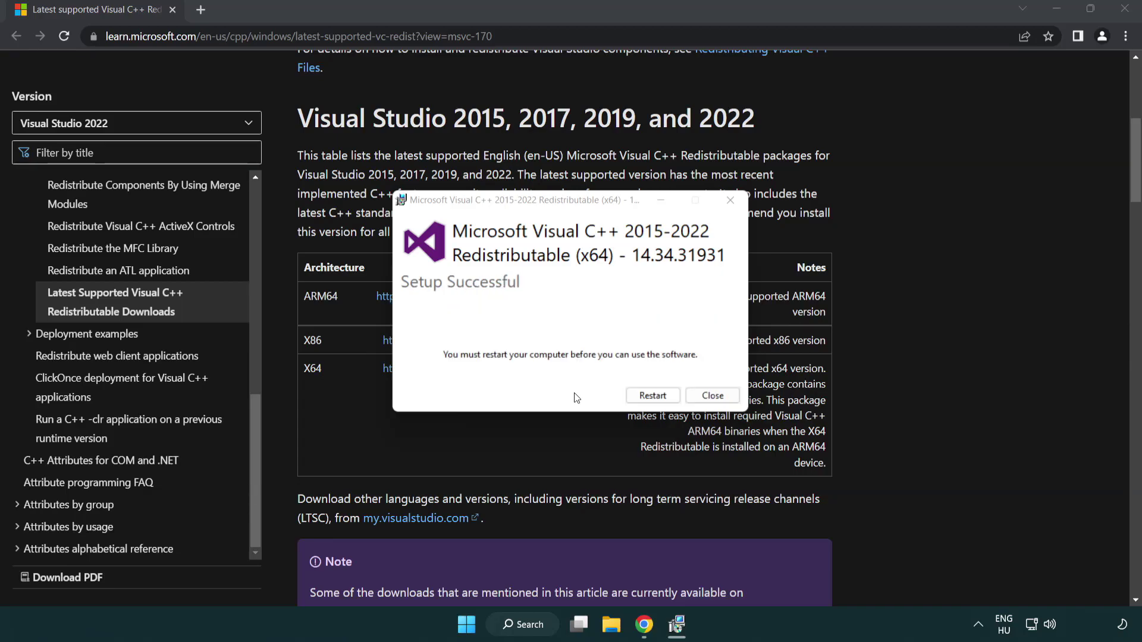
{"action": "left_click", "coordinate": [712, 396]}
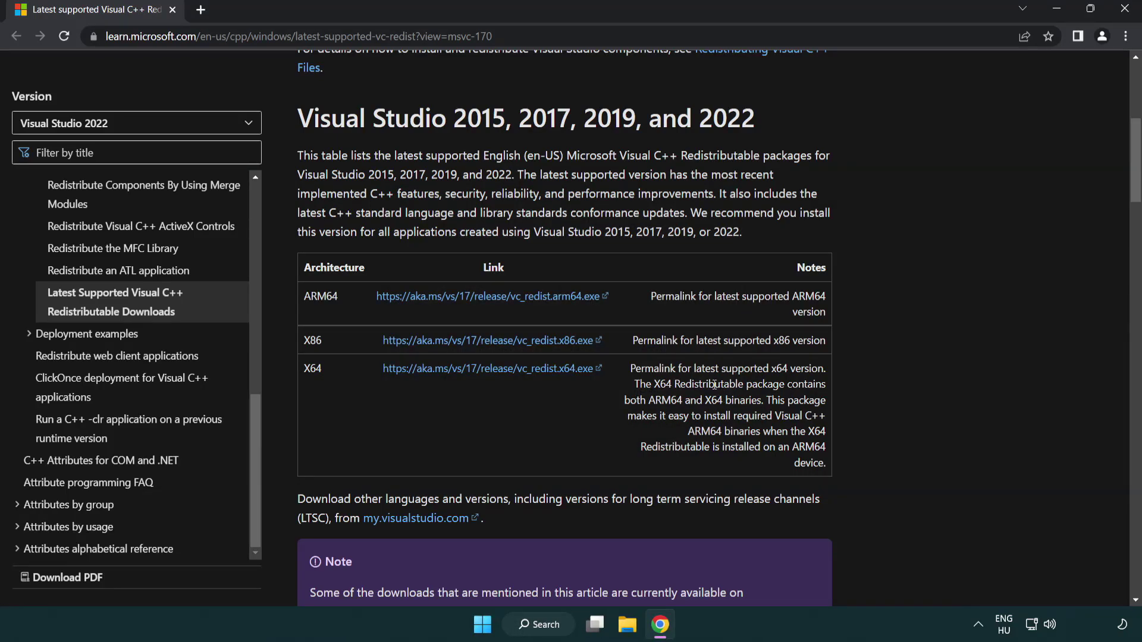
Close Chrome, search for cmd, and run Command Prompt as administrator.
{"action": "left_click", "coordinate": [1125, 9]}
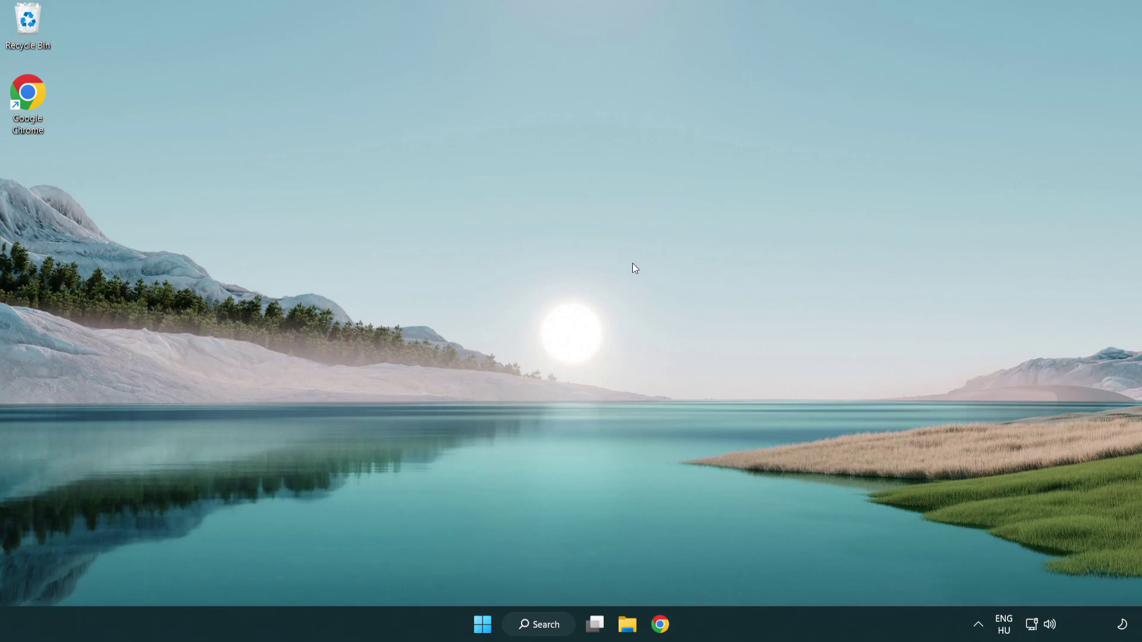
{"action": "left_click", "coordinate": [531, 632]}
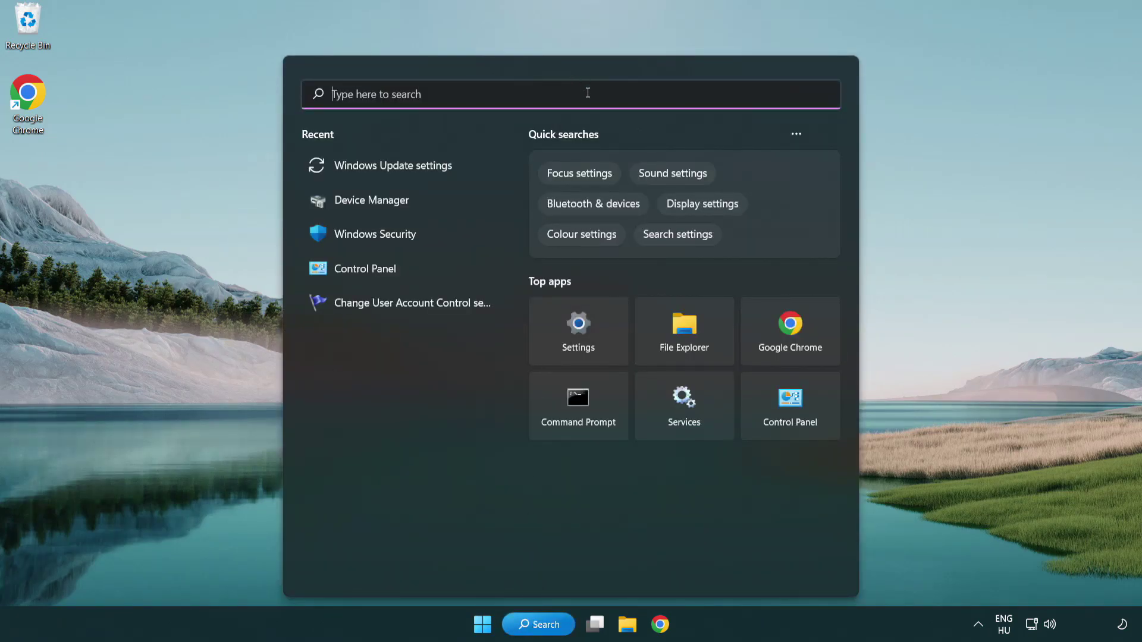
{"action": "type", "text": "cmd"}
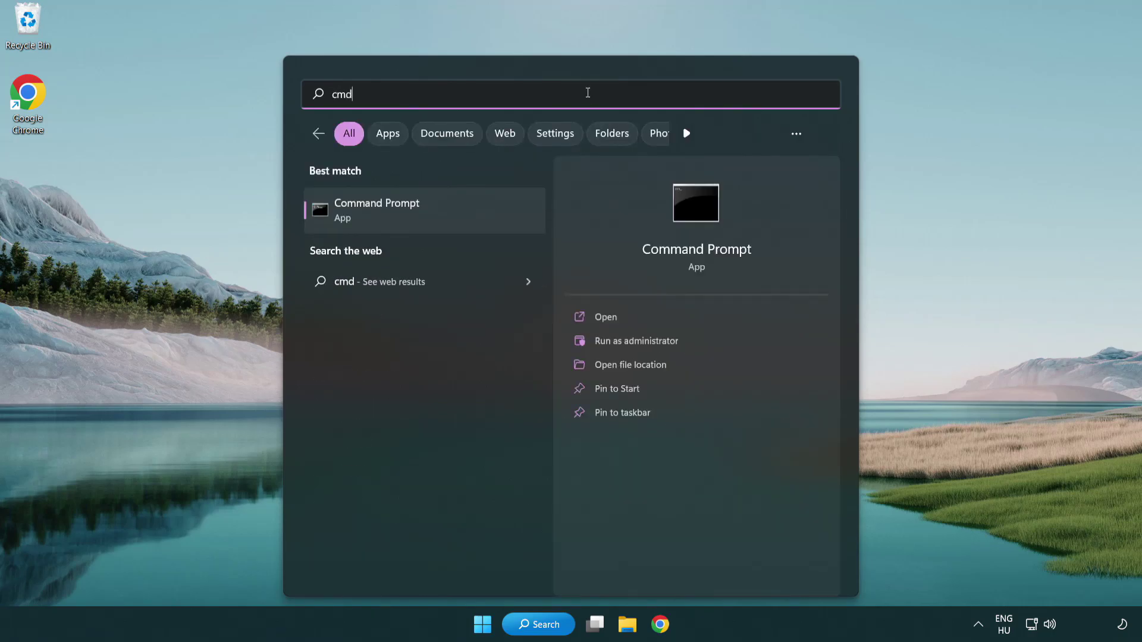
{"action": "right_click", "coordinate": [436, 213]}
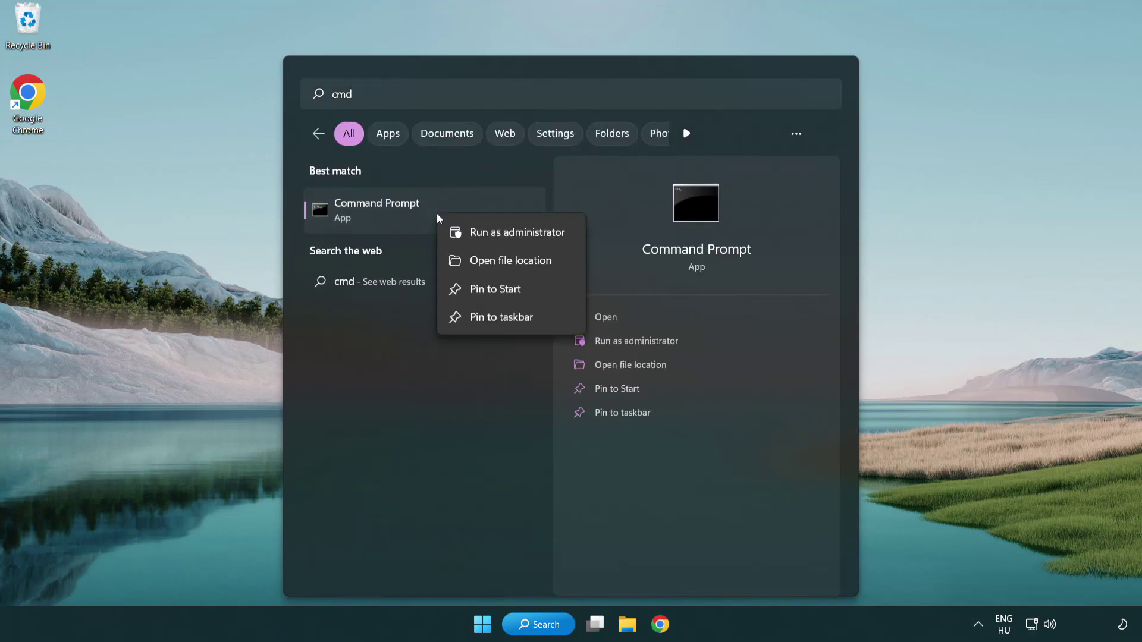
{"action": "left_click", "coordinate": [516, 238]}
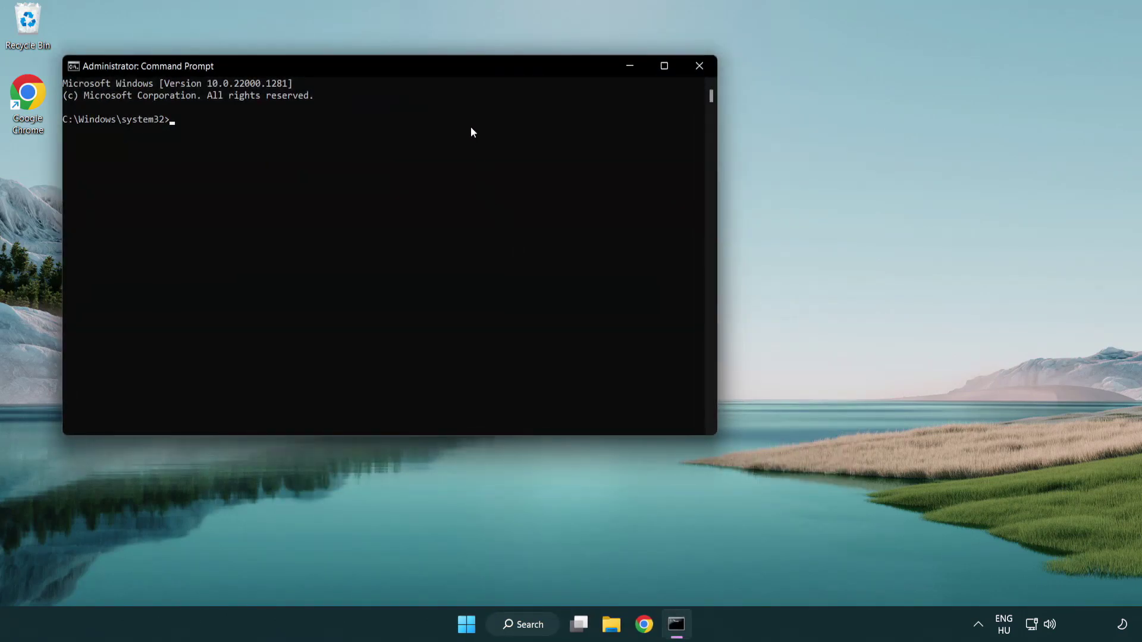
Run sfc /scannow in the administrator Command Prompt until verification reaches 100%.
{"action": "left_click_drag", "start_coordinate": [407, 66], "coordinate": [574, 116]}
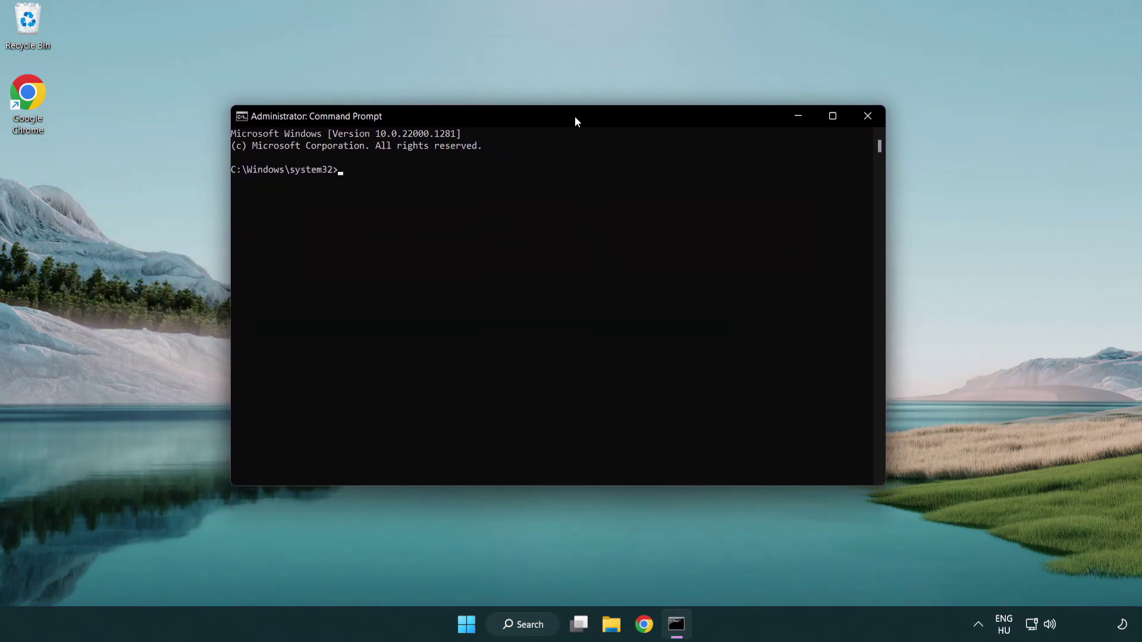
{"action": "type", "text": "sfc /sc"}
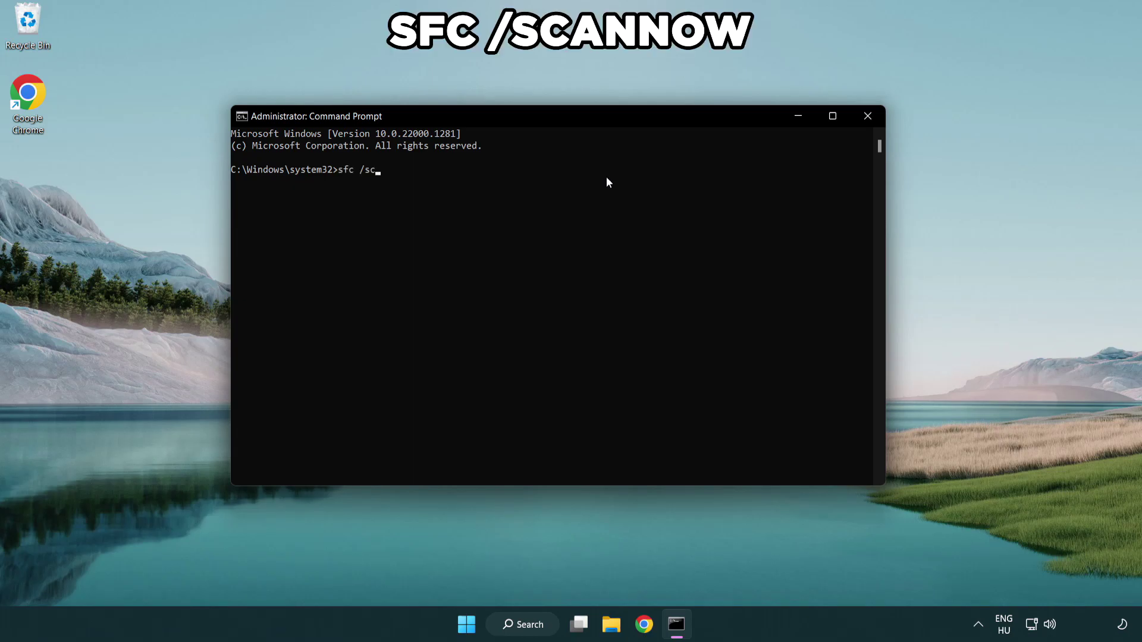
{"action": "type", "text": "annow"}
{"action": "key", "text": "Return"}
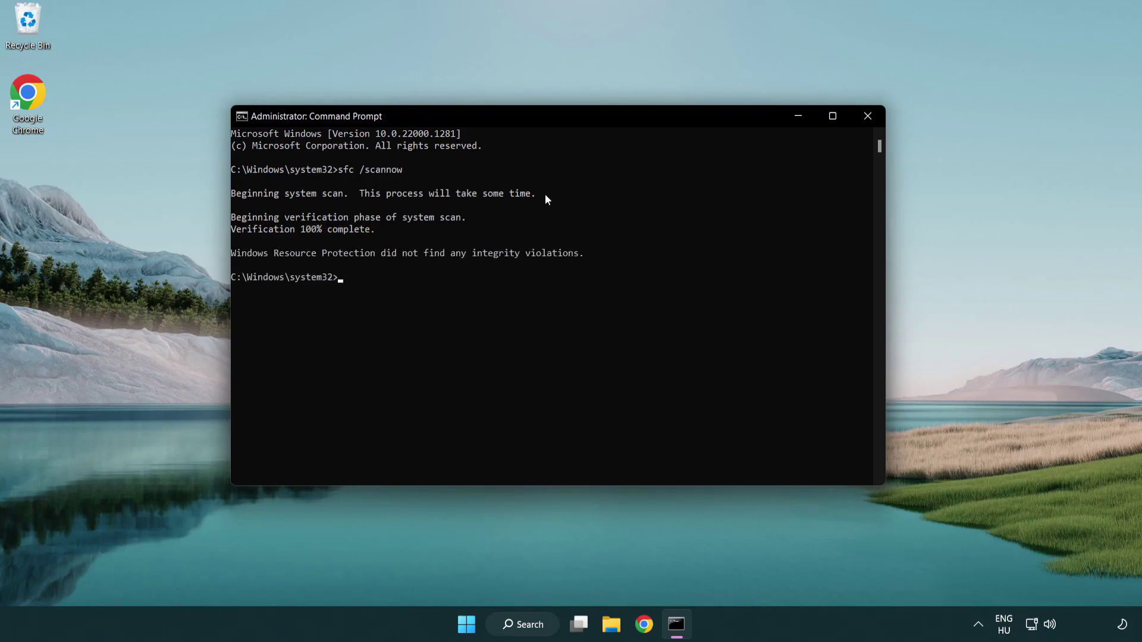
Close Command Prompt and bring up the Start menu's power options with Restart.
{"action": "left_click", "coordinate": [869, 117]}
{"action": "left_click", "coordinate": [476, 628]}
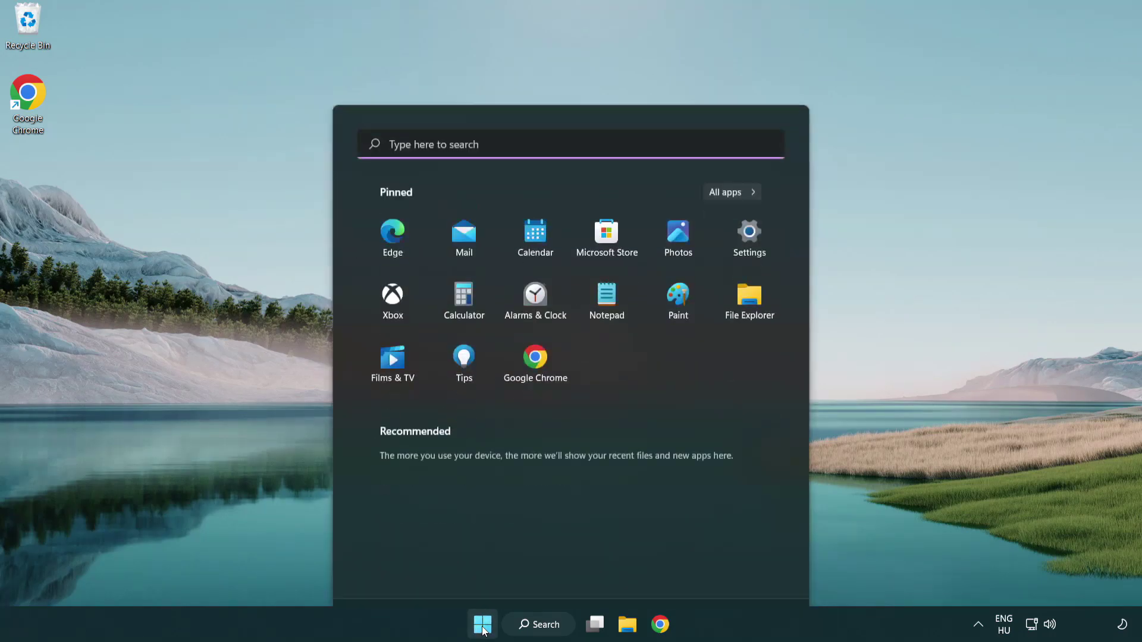
{"action": "left_click", "coordinate": [759, 573]}
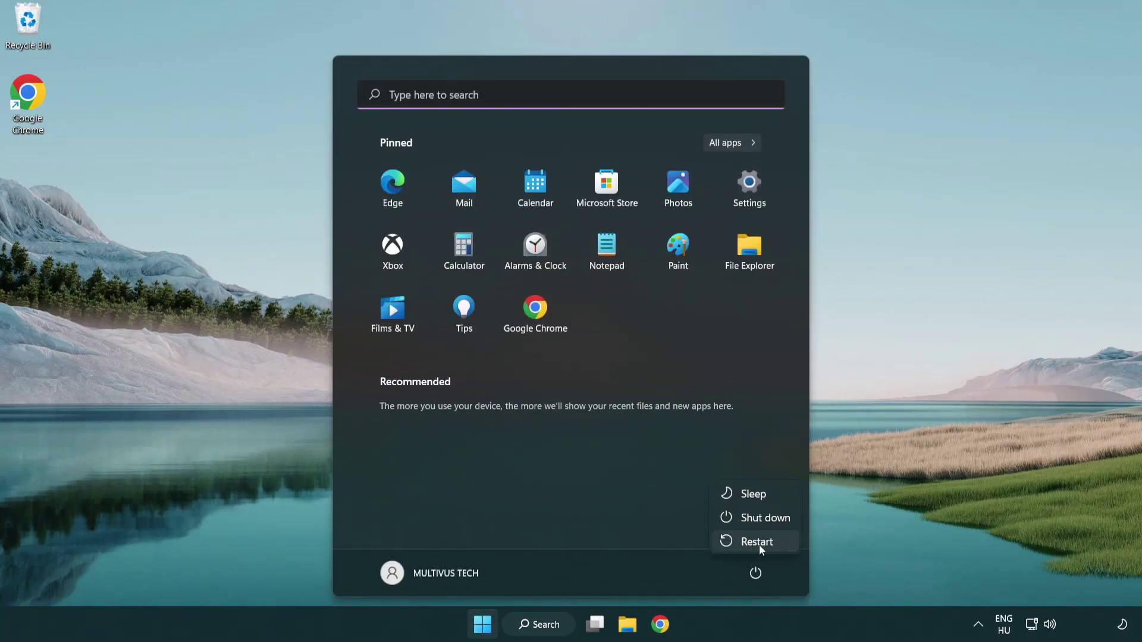